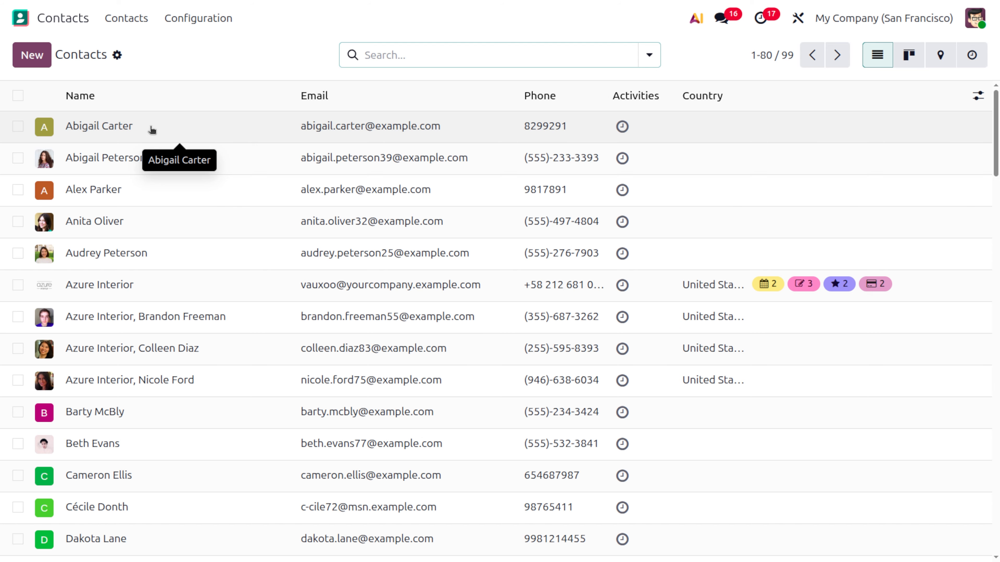
# Step: Open the first contact in the list and start customizing its form in Studio
pyautogui.click(152, 130)
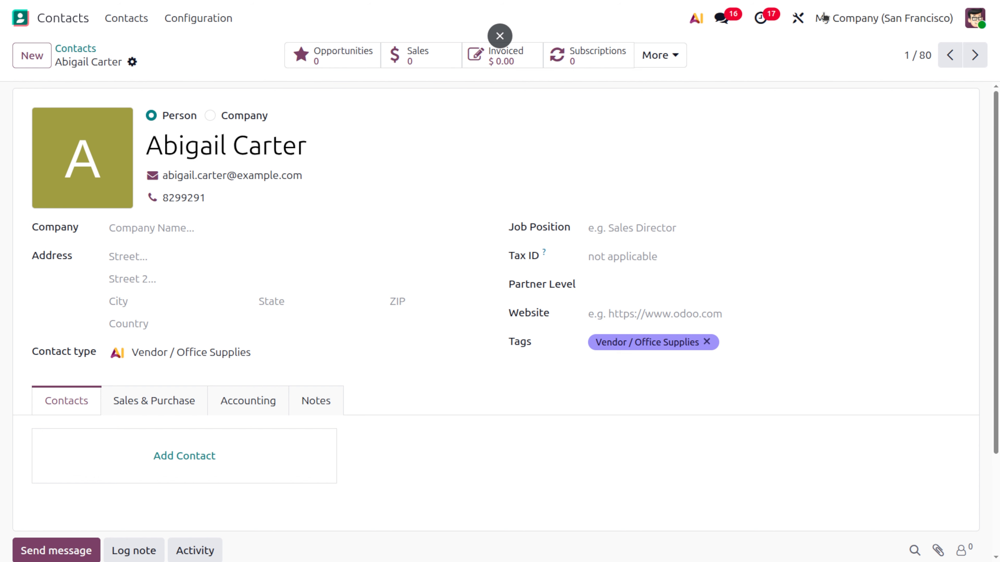
pyautogui.click(797, 18)
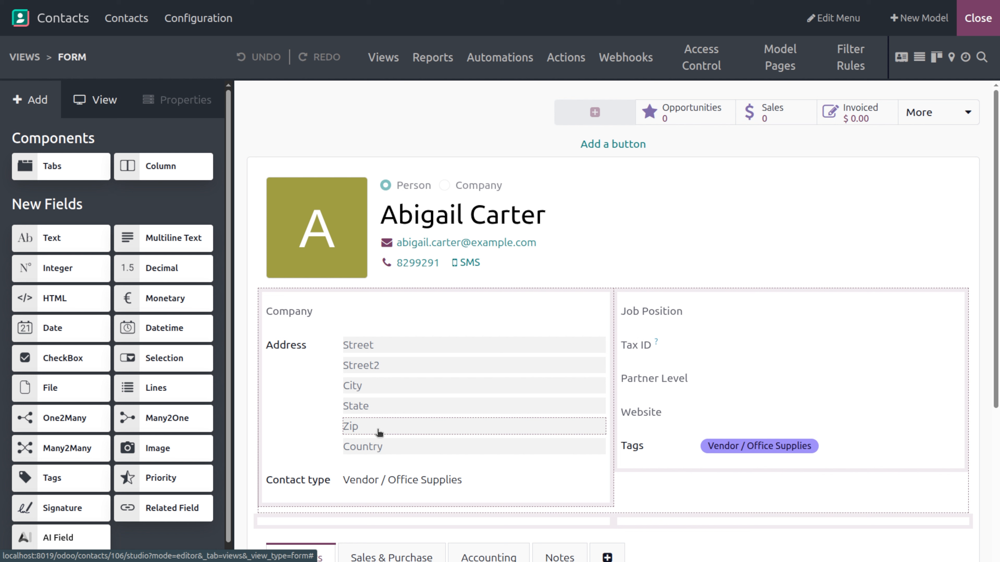
# Step: Try adding an AI field near Contact type on the form, choose the HTML field type, and close the dialog without adding it
pyautogui.scroll(-1, 90, 438)
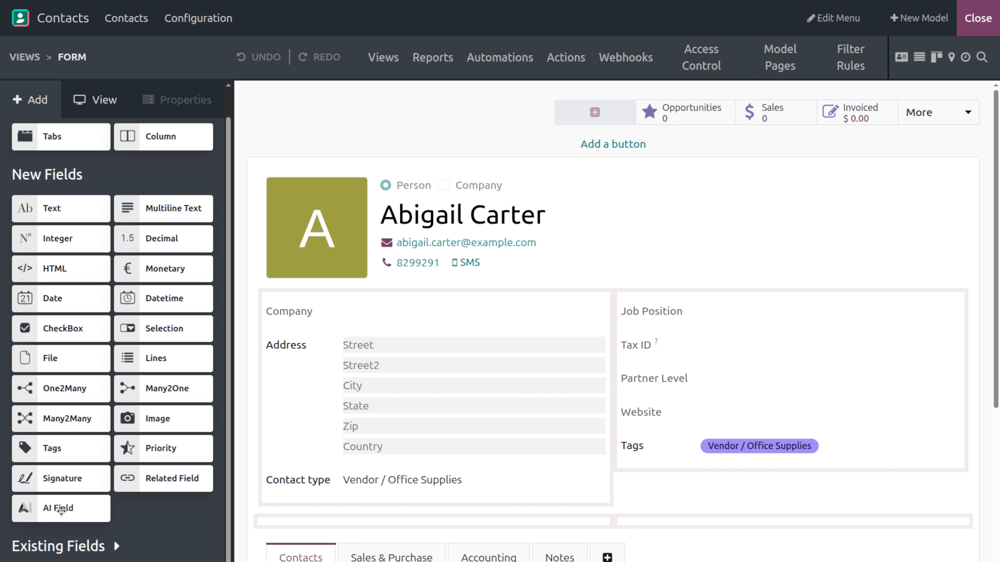
pyautogui.moveTo(61, 510); pyautogui.dragTo(325, 517)
pyautogui.moveTo(48, 508); pyautogui.dragTo(322, 478)
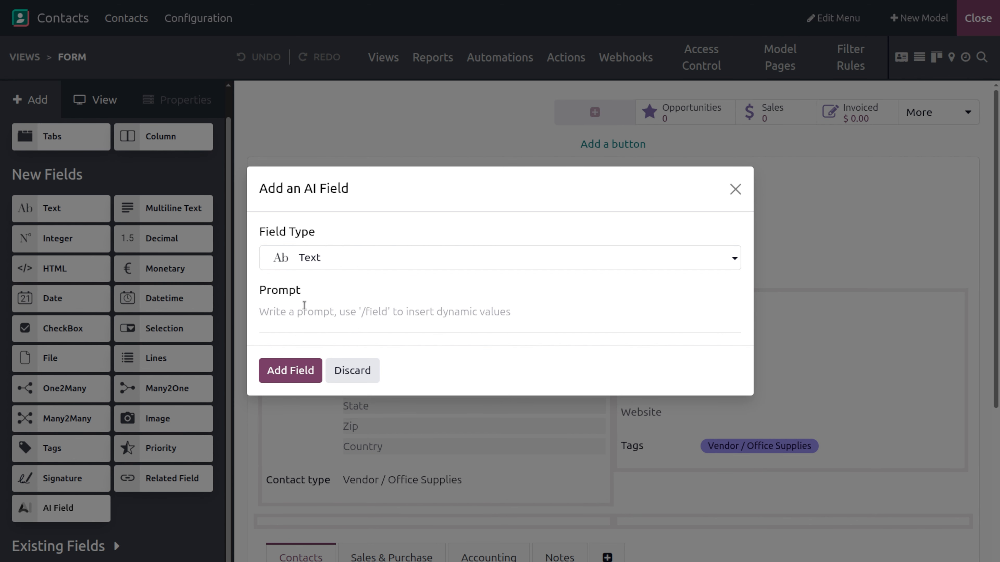
pyautogui.click(409, 267)
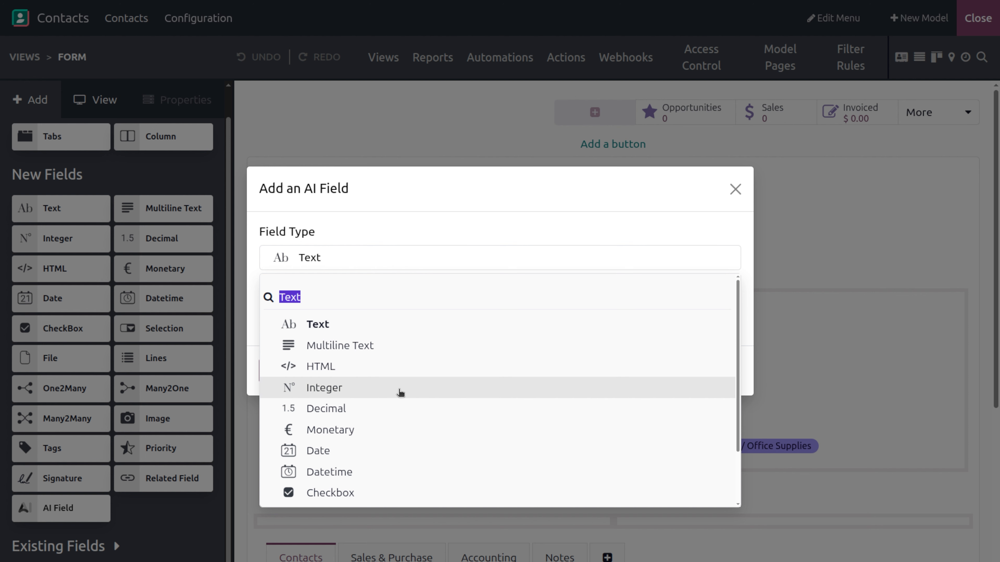
pyautogui.scroll(-2, 402, 427)
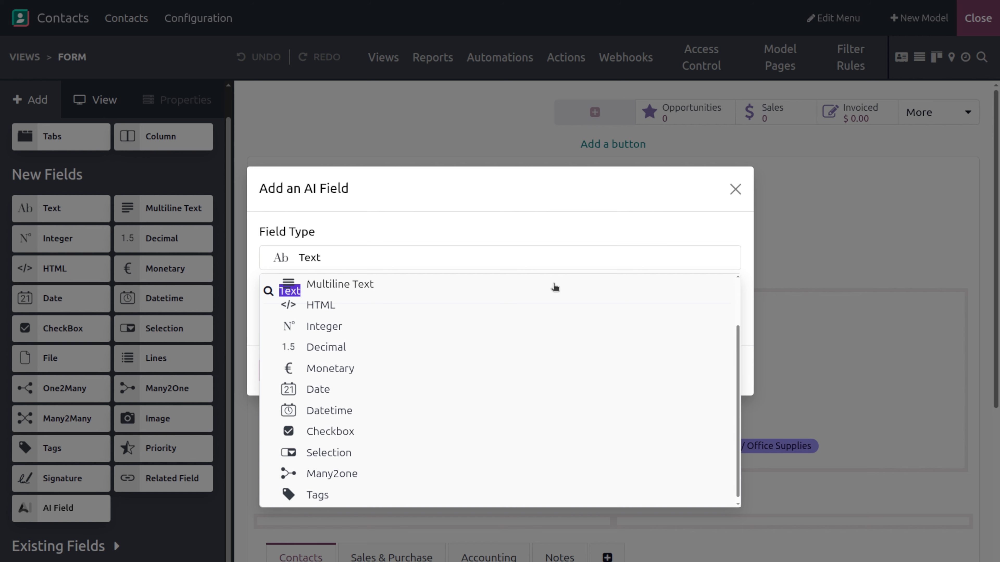
pyautogui.click(428, 234)
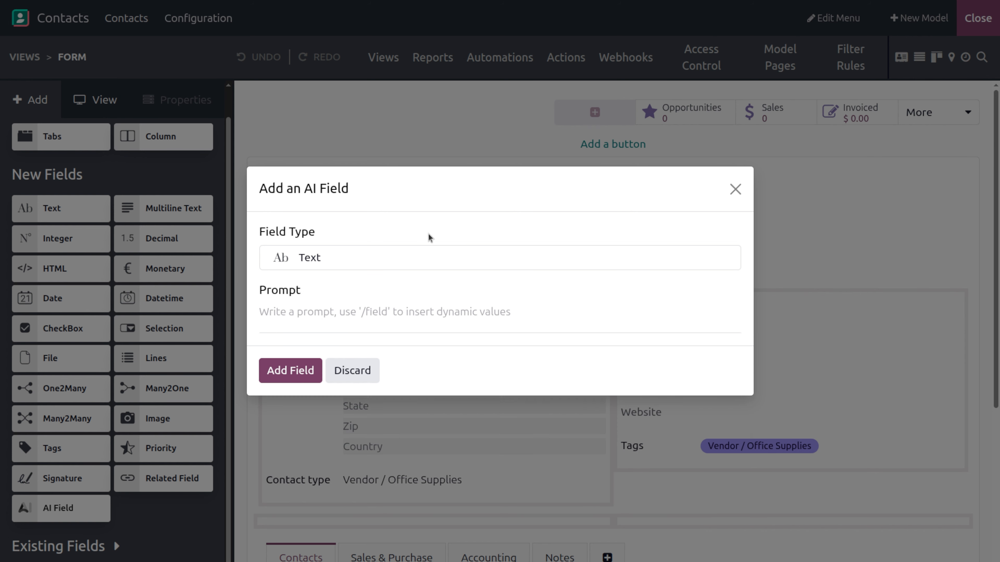
pyautogui.click(326, 263)
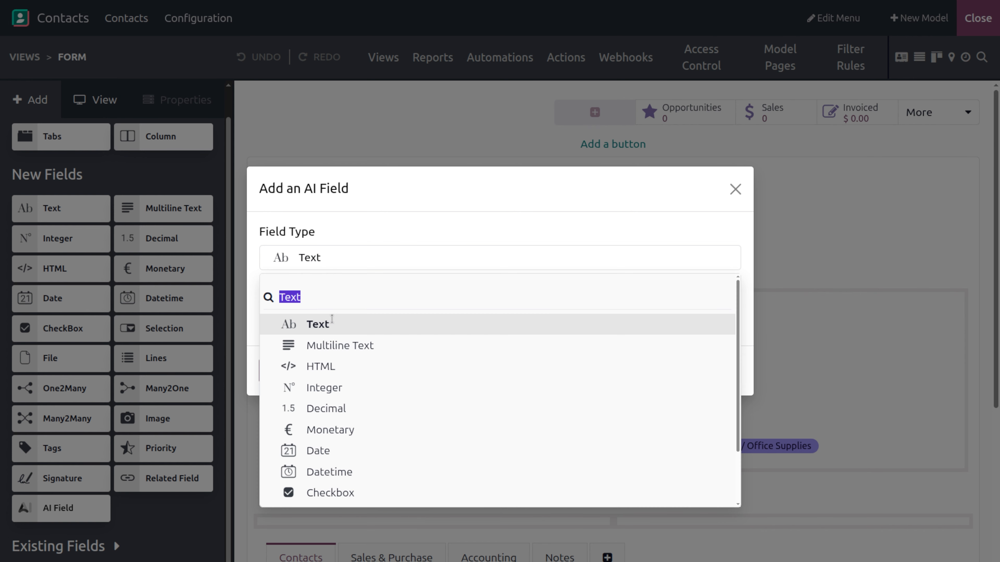
pyautogui.click(339, 365)
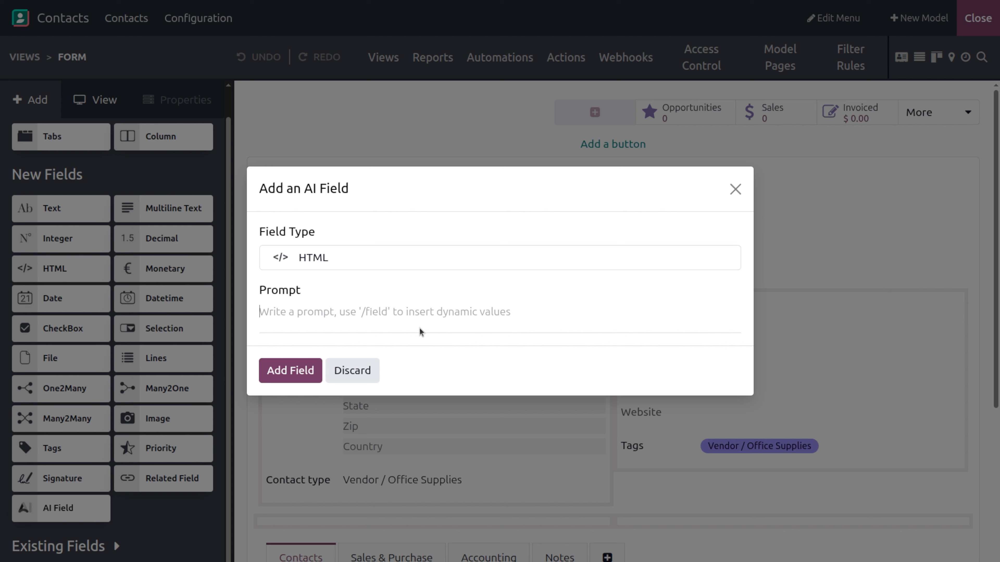
pyautogui.click(735, 190)
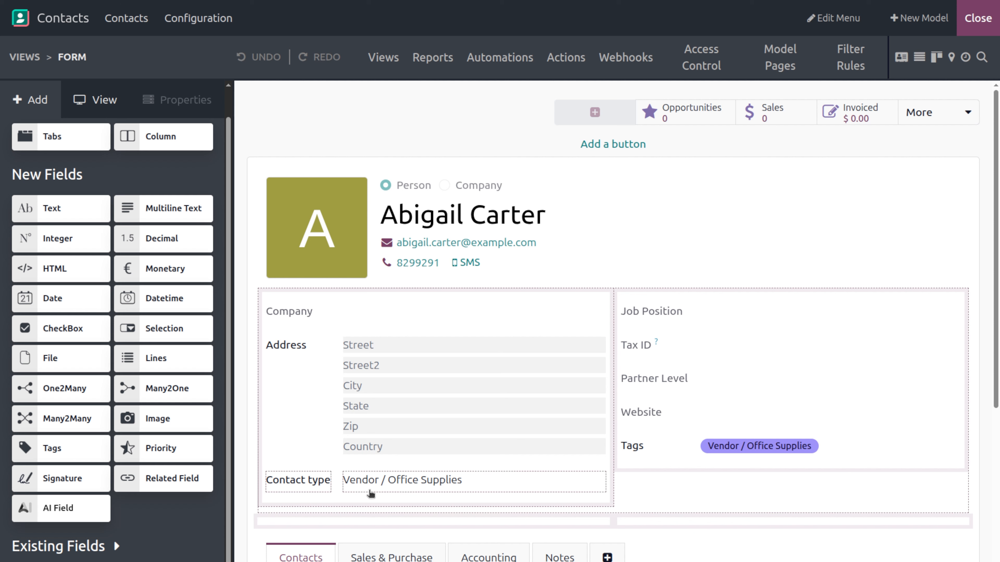
# Step: Open the Contact type field's AI prompt, browse the fields that can be inserted, and save and generate with the existing prompt
pyautogui.click(376, 482)
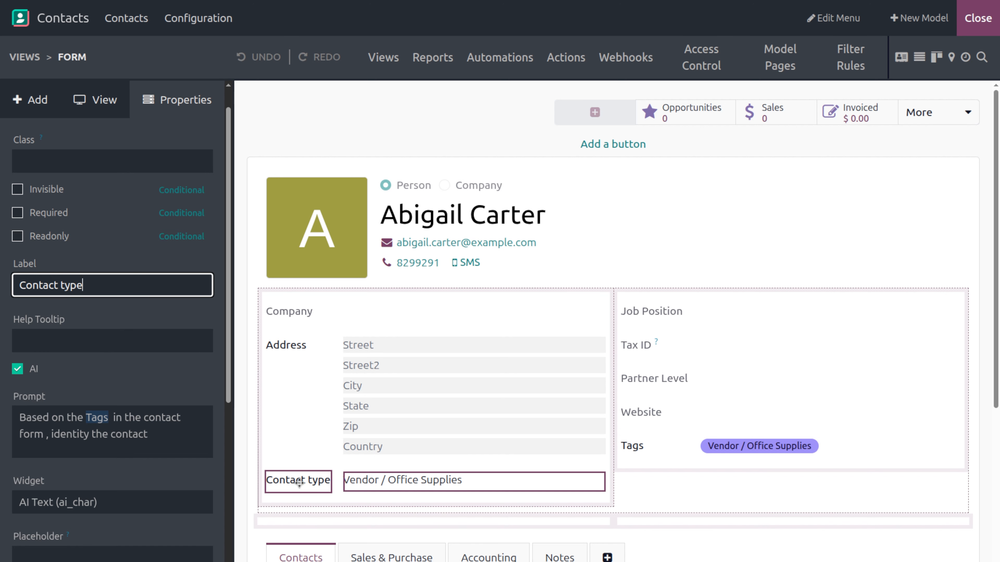
pyautogui.click(158, 422)
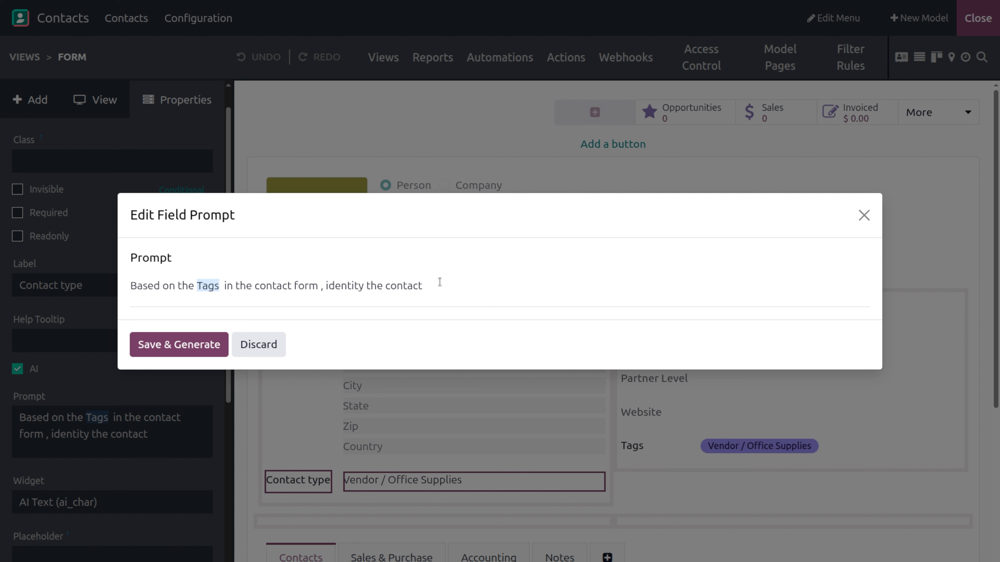
pyautogui.write('/')
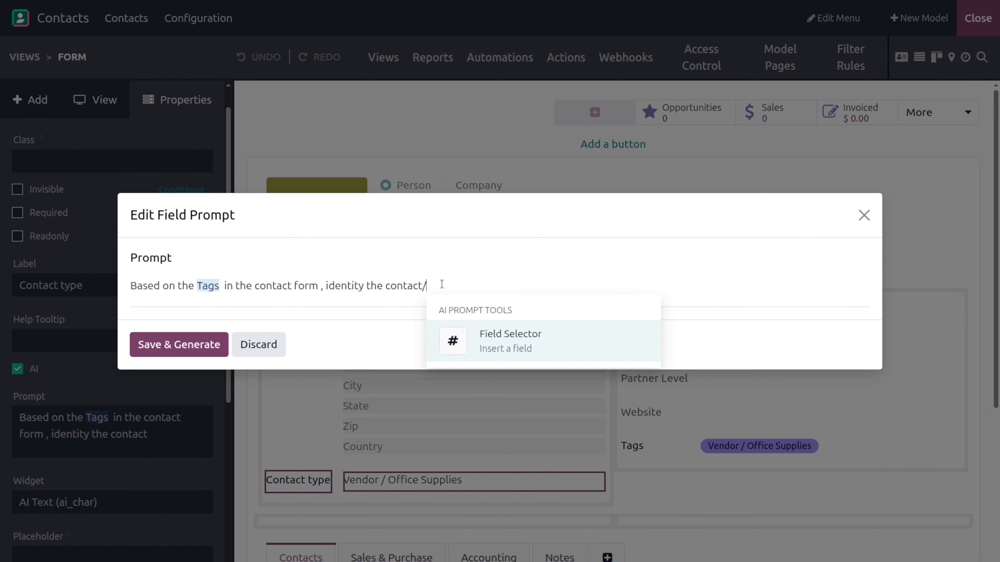
pyautogui.press('Return')
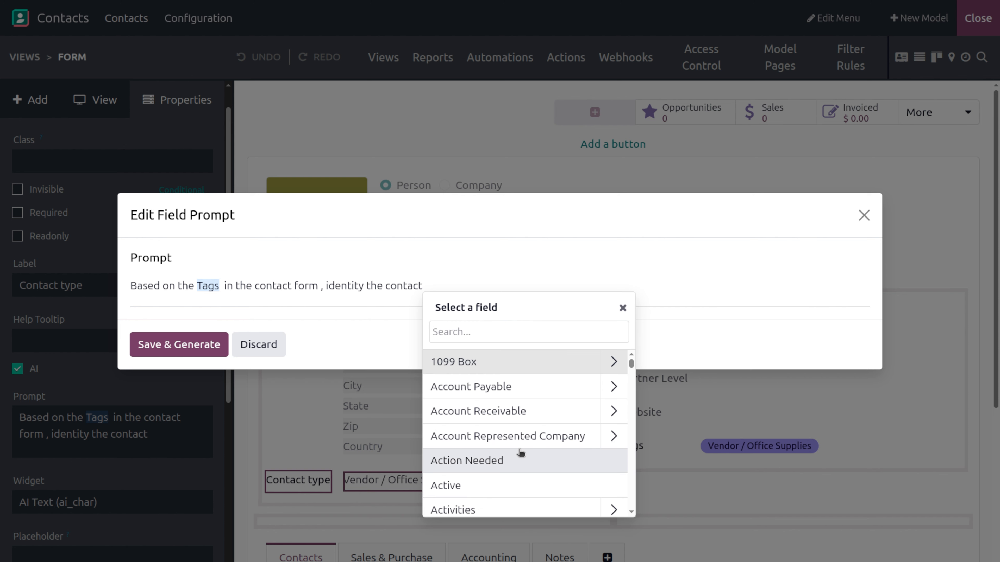
pyautogui.scroll(-8, 502, 475)
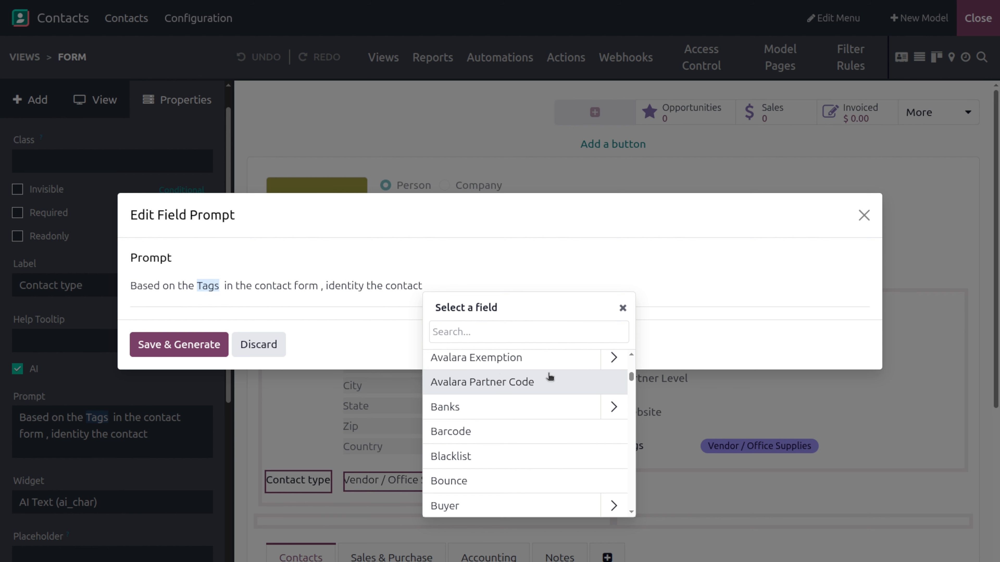
pyautogui.click(490, 256)
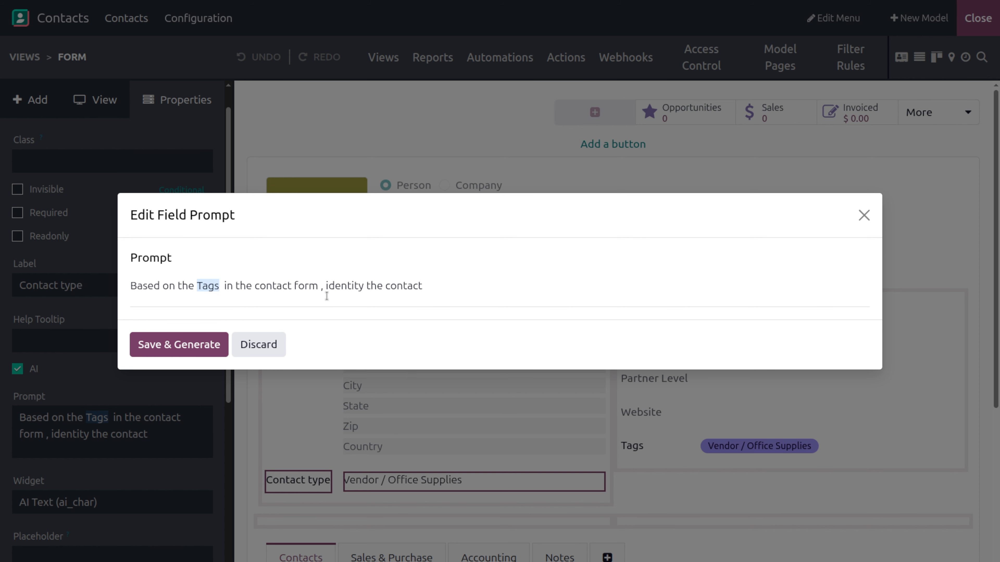
pyautogui.click(191, 348)
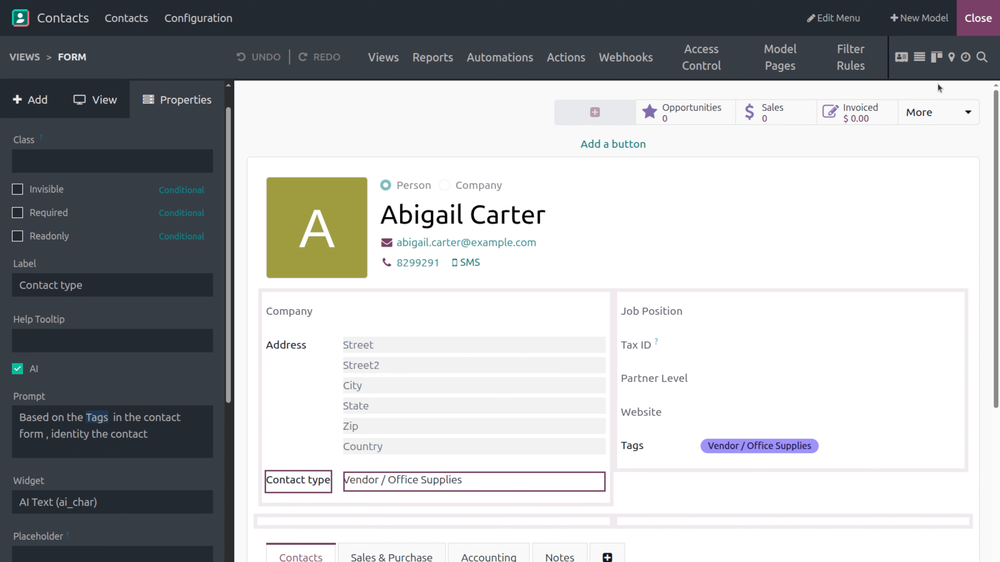
# Step: Leave Studio and open the eleventh contact in the contacts list
pyautogui.click(974, 28)
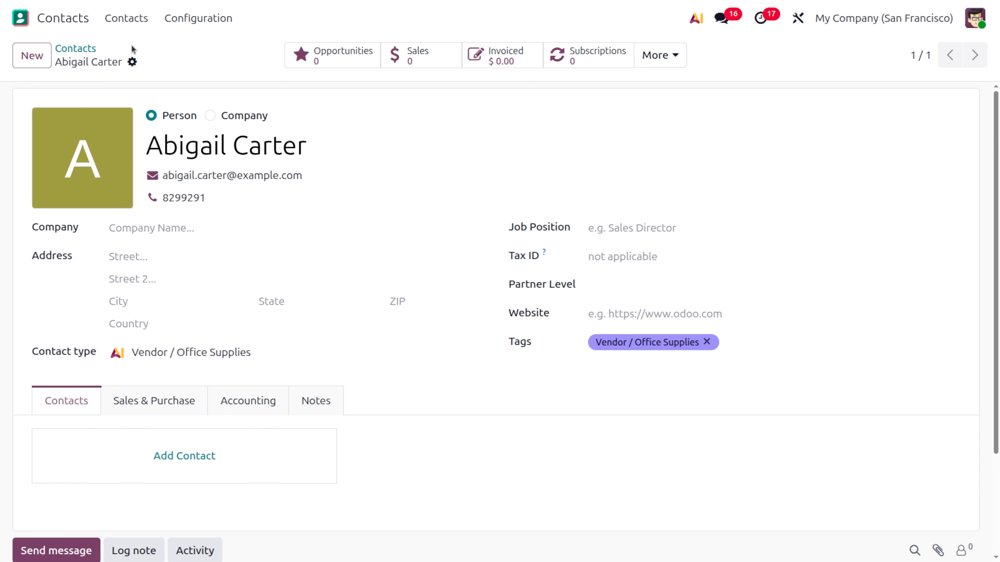
pyautogui.click(81, 47)
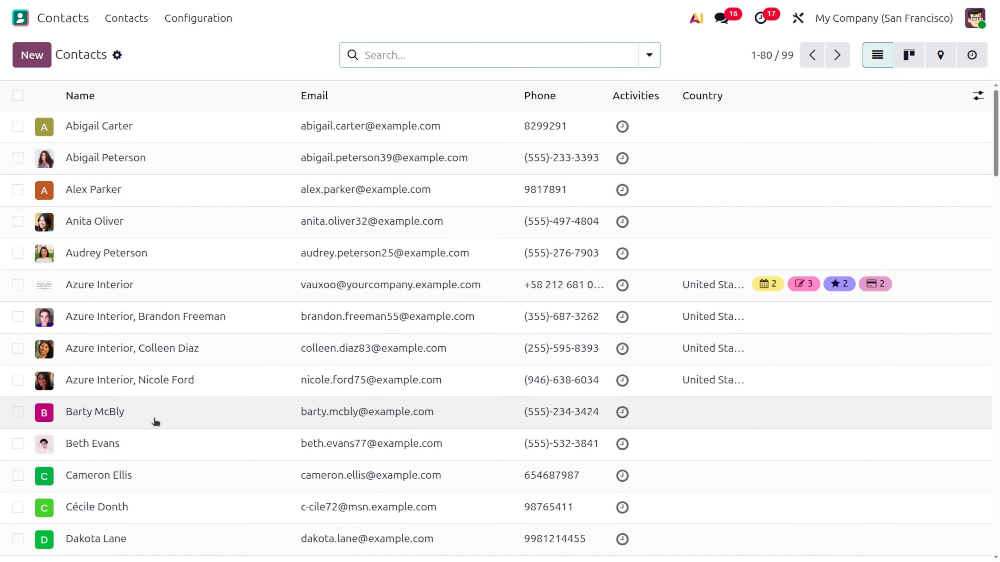
pyautogui.click(164, 441)
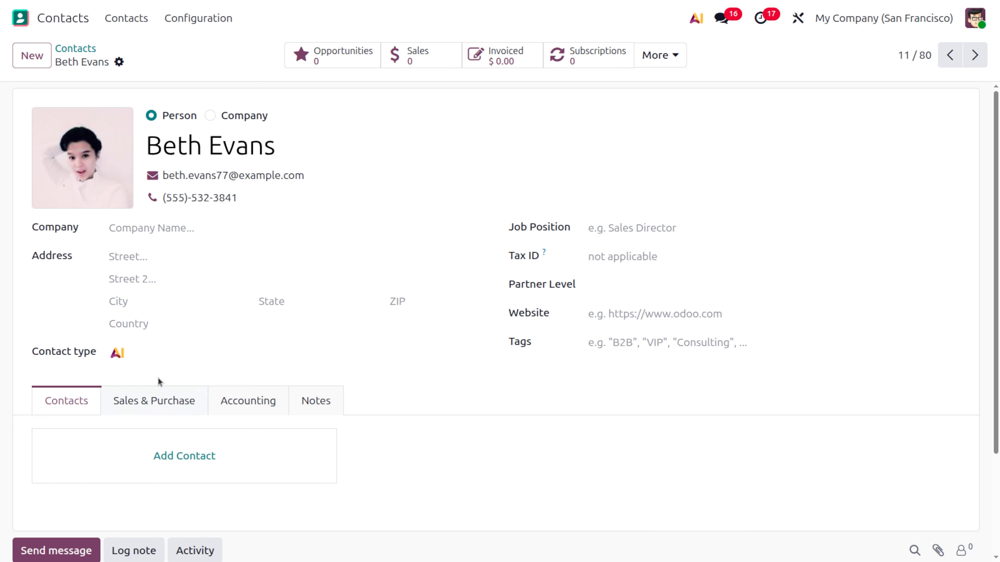
# Step: Tag the contact as Employees, generate its Contact type with AI, and save the record
pyautogui.click(111, 357)
pyautogui.click(671, 343)
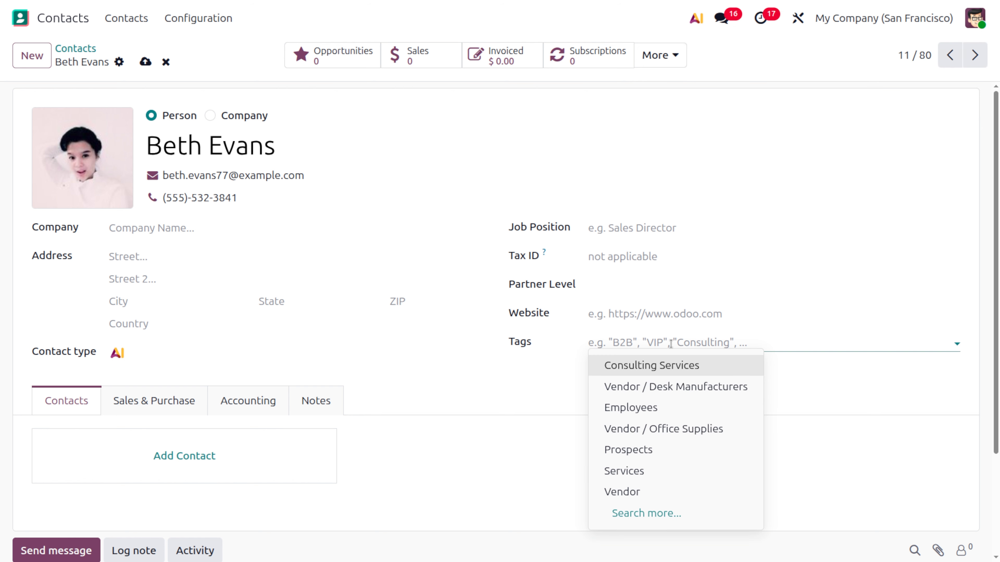
pyautogui.click(645, 408)
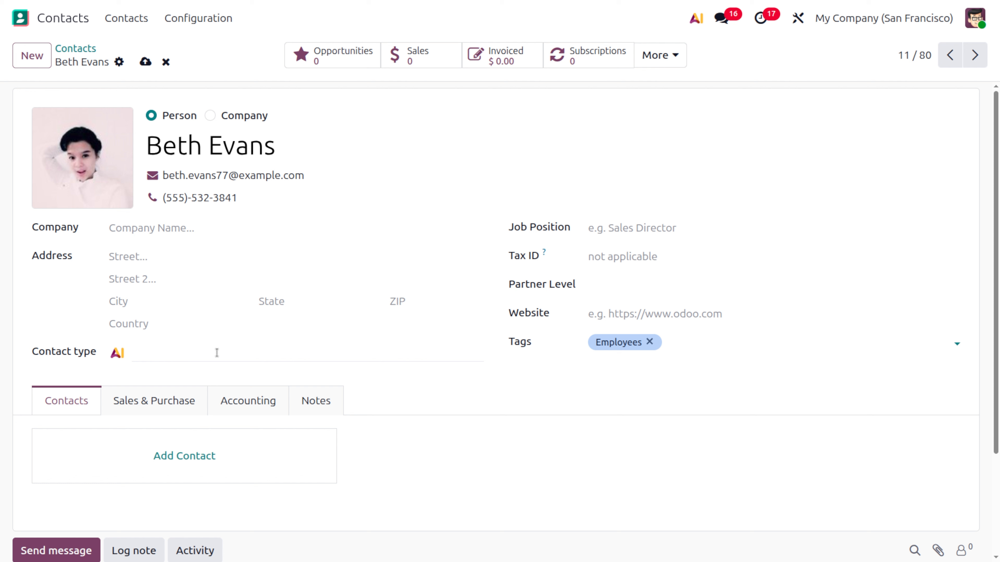
pyautogui.click(115, 353)
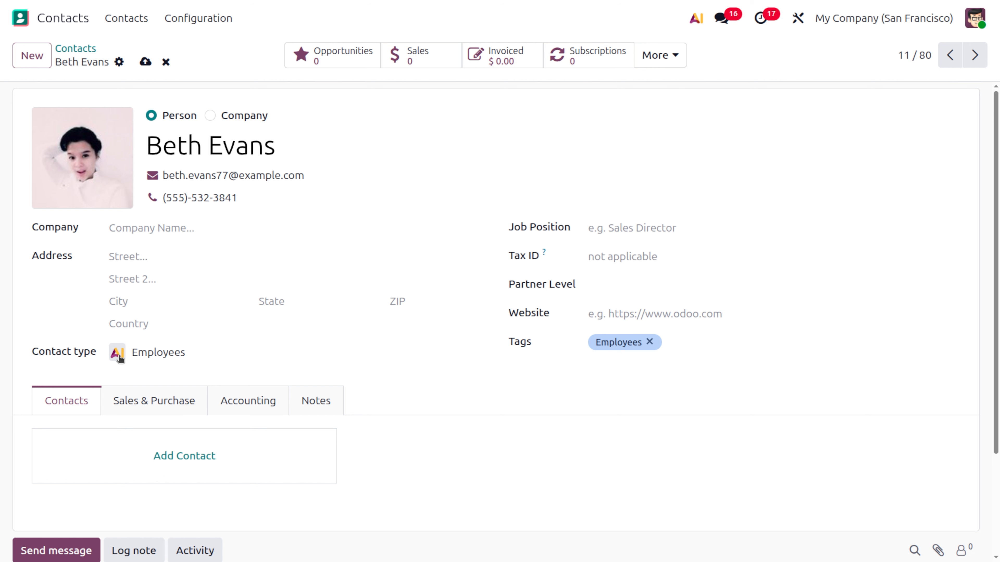
pyautogui.click(119, 357)
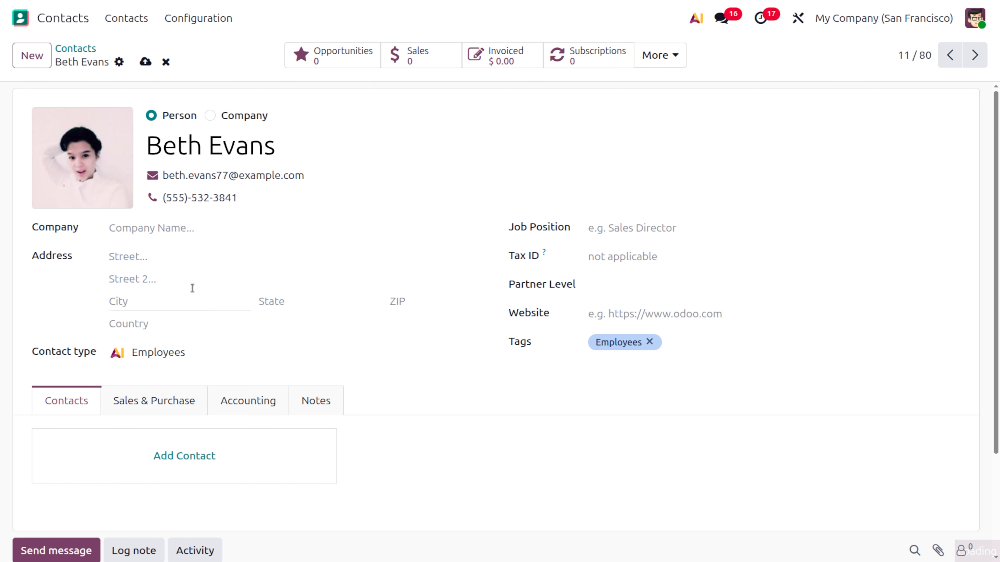
pyautogui.click(145, 61)
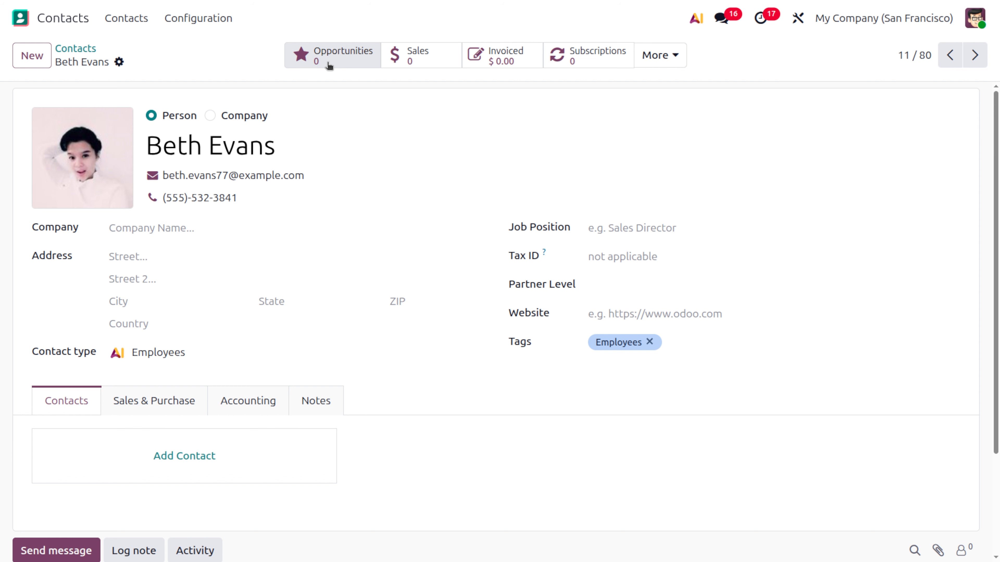
# Step: Search the menus for "autom" to reach Automation Rules and open the rule "assign correct sales person"
pyautogui.click(28, 23)
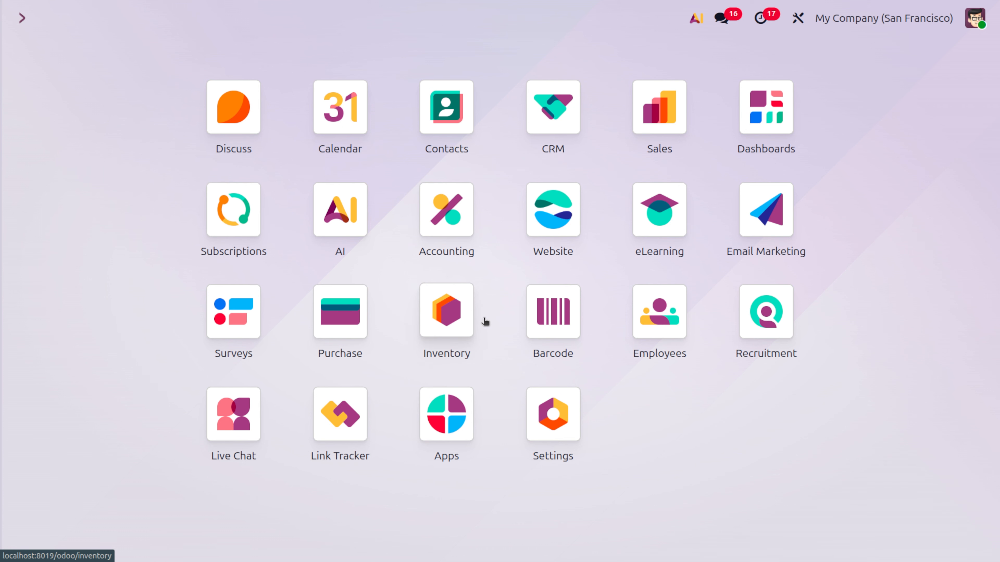
pyautogui.write('autom')
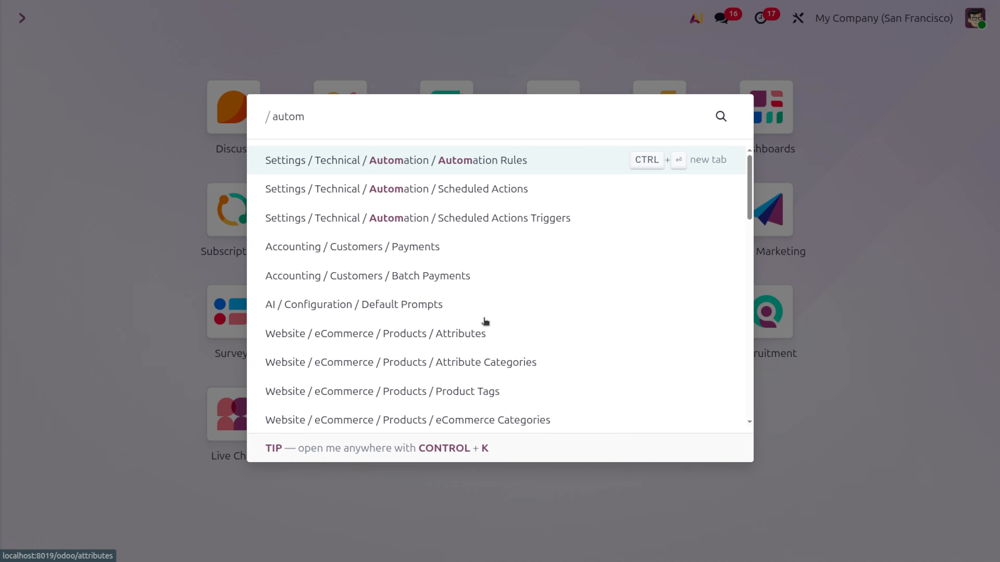
pyautogui.press('Return')
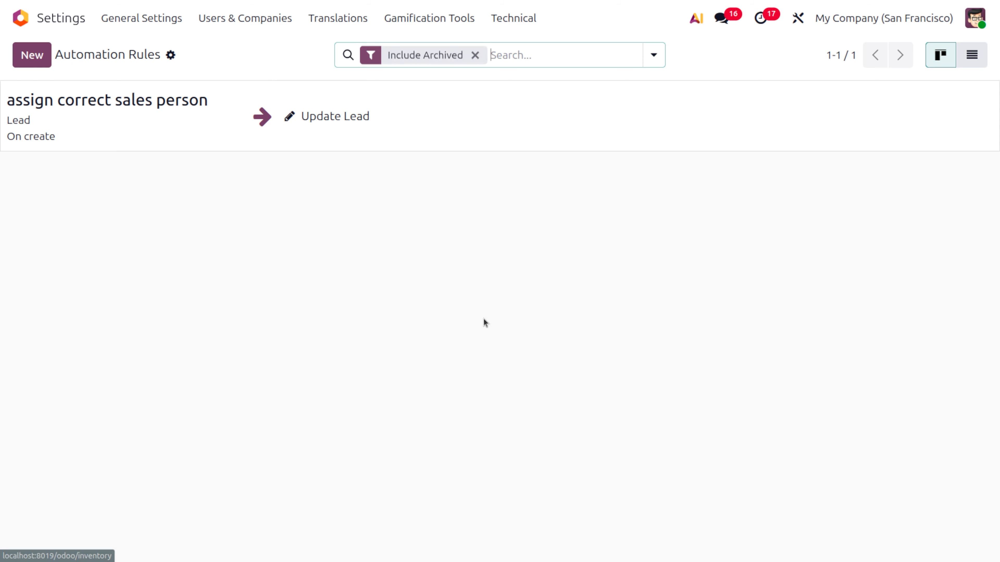
pyautogui.click(165, 126)
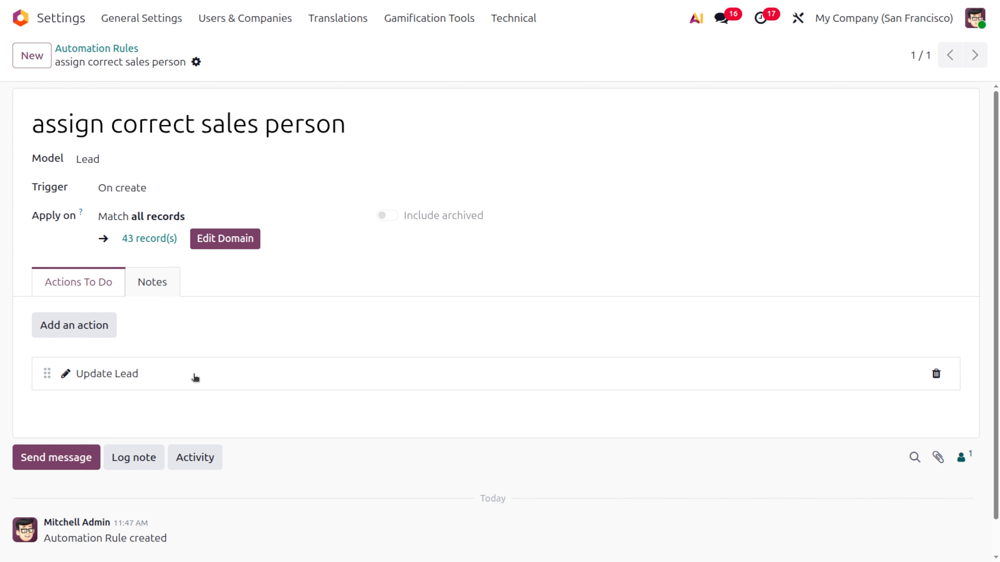
# Step: Open the rule's Update Lead action and view the options for how the record is updated
pyautogui.click(200, 374)
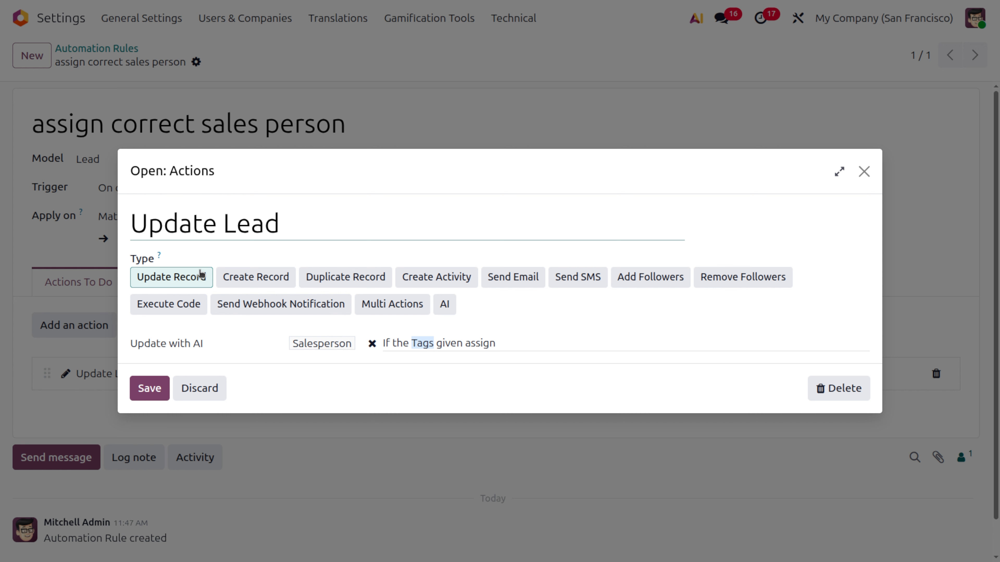
pyautogui.click(206, 347)
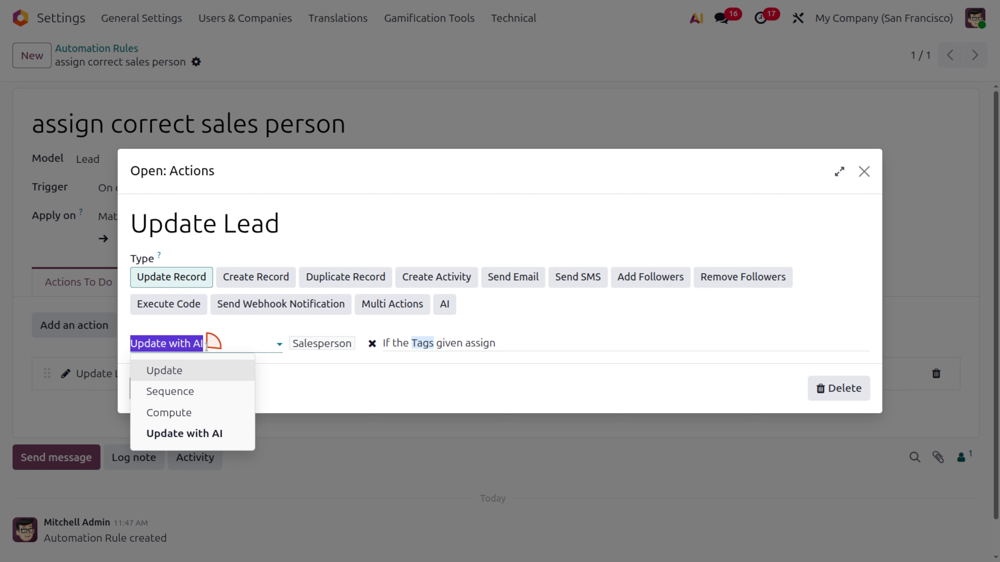
pyautogui.click(207, 345)
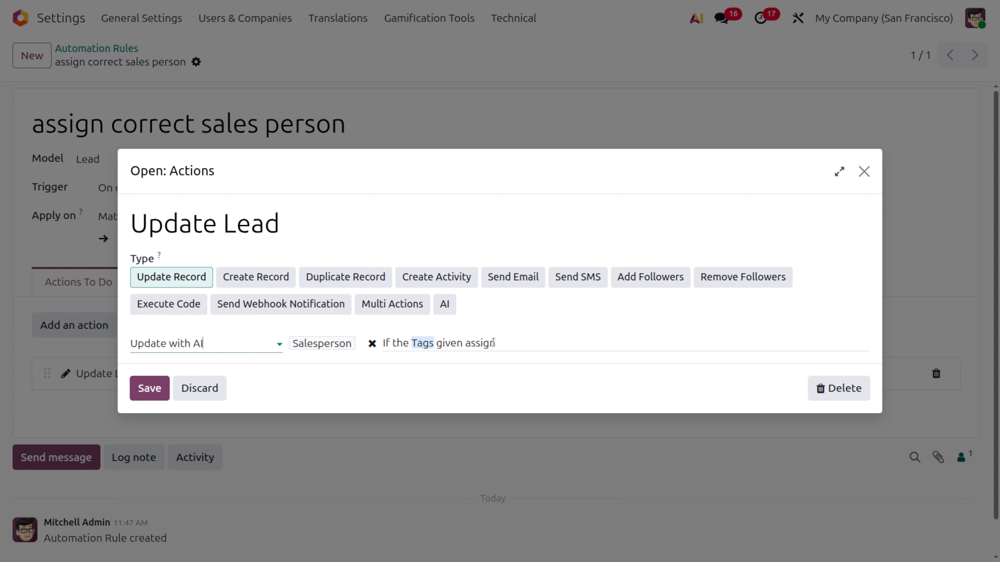
# Step: Complete the Salesperson AI prompt as "If the Tags given assign the salesperson" and save the Update Lead action
pyautogui.click(507, 342)
pyautogui.press('BackSpace')
pyautogui.press('BackSpace')
pyautogui.press('BackSpace')
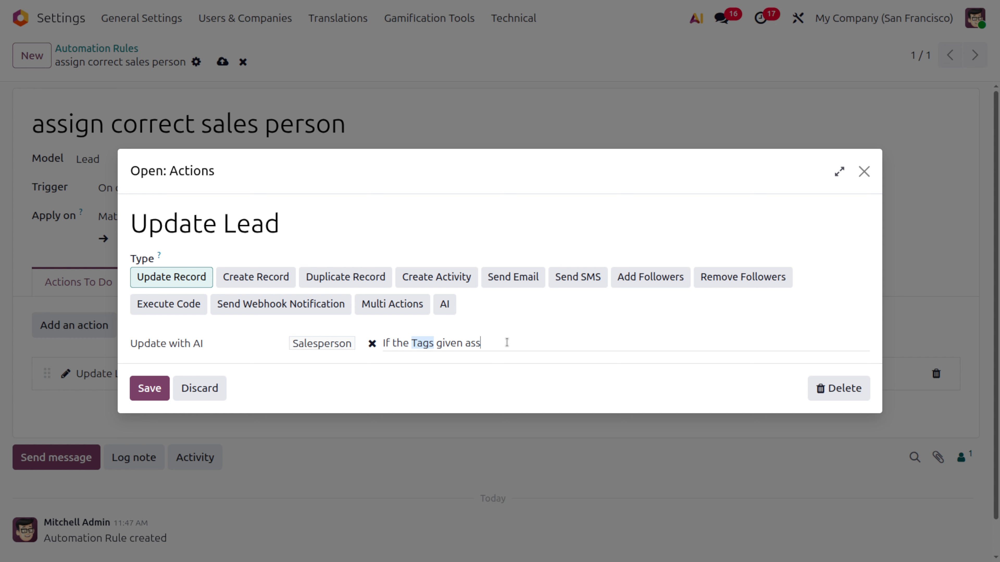
pyautogui.write('ign the ssales')
pyautogui.press('BackSpace')
pyautogui.write('persion')
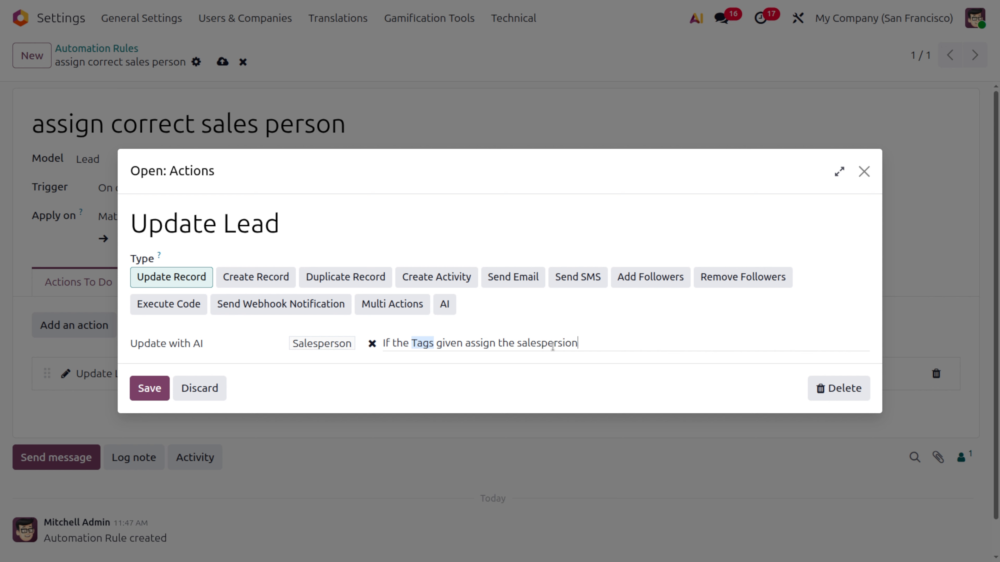
pyautogui.press('BackSpace')
pyautogui.press('BackSpace')
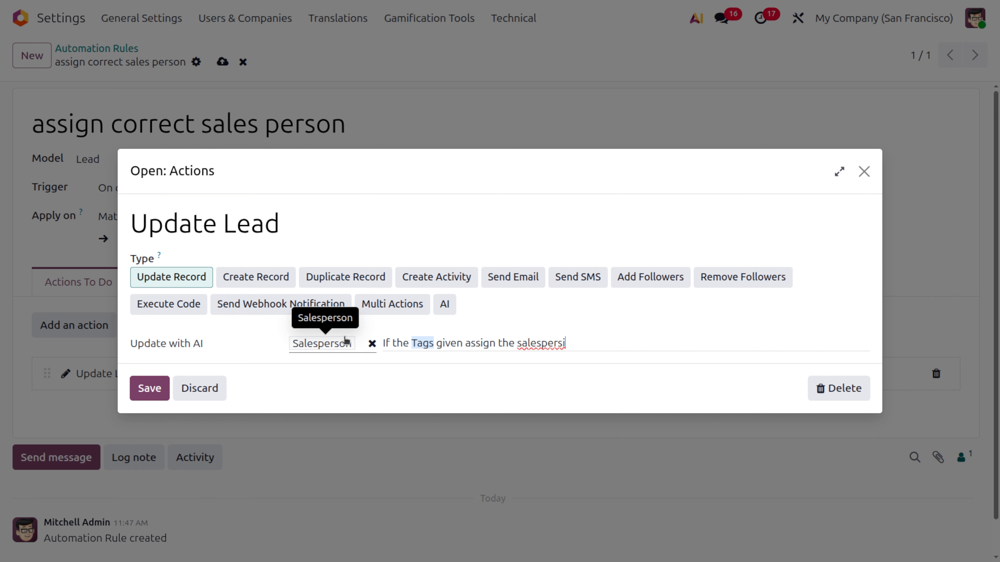
pyautogui.press('BackSpace')
pyautogui.write('on')
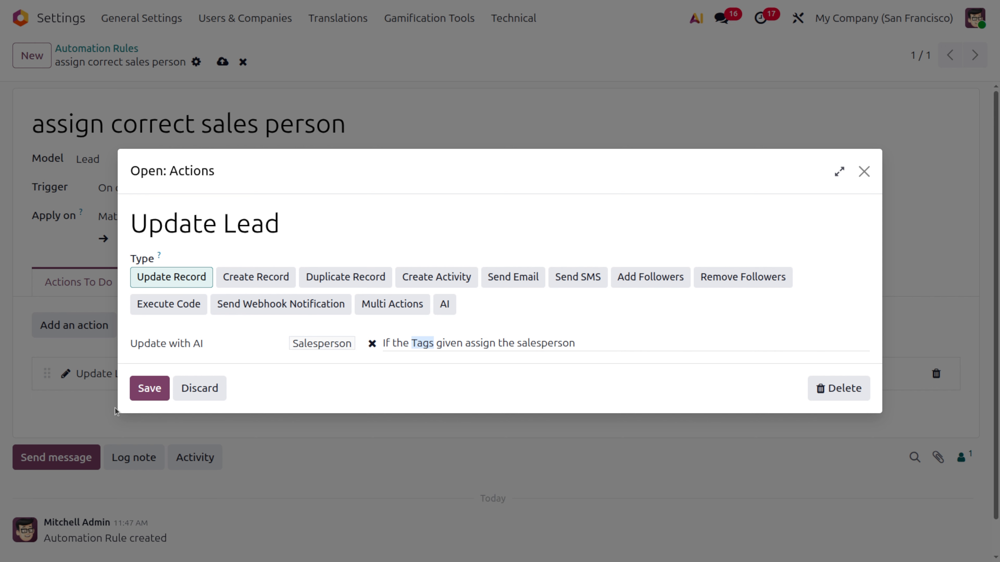
pyautogui.click(149, 389)
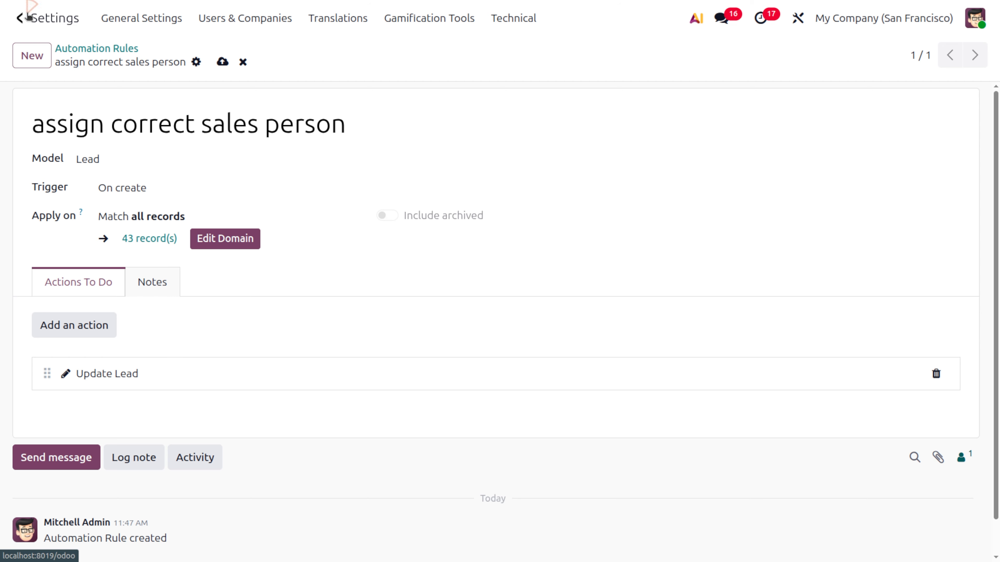
# Step: Go to Contacts, open the eleventh contact's opportunities, and start a new opportunity
pyautogui.click(20, 18)
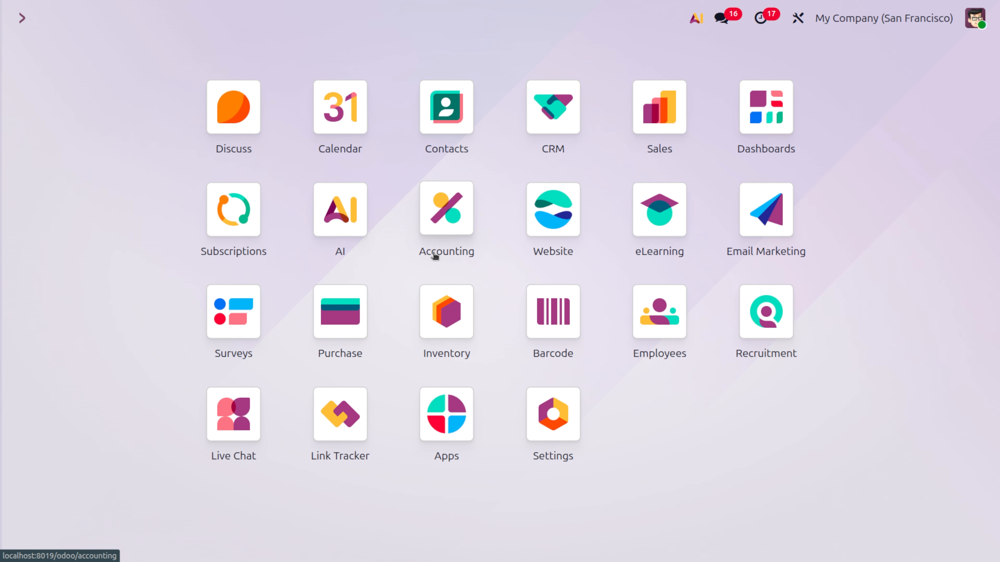
pyautogui.write('co')
pyautogui.press('Return')
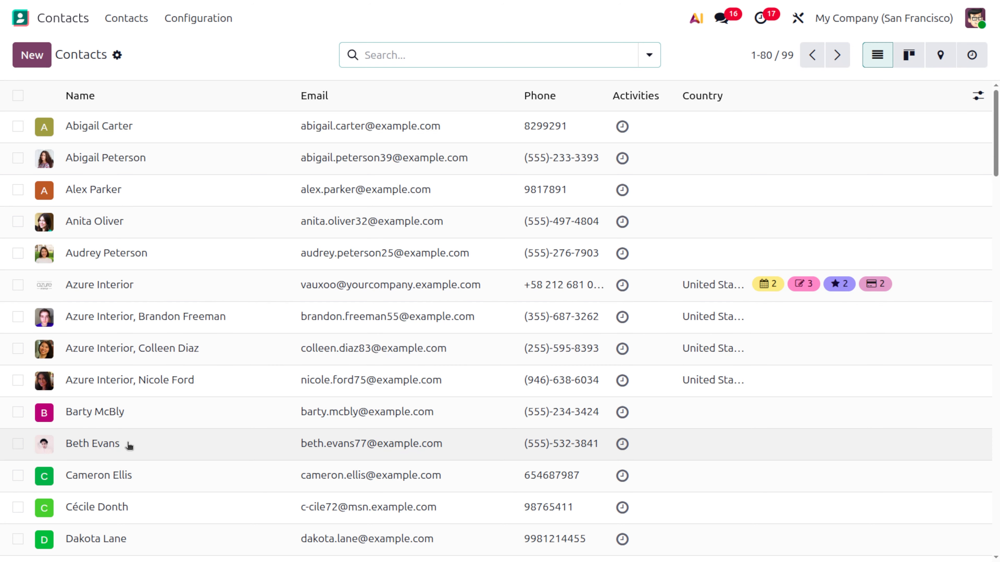
pyautogui.click(129, 445)
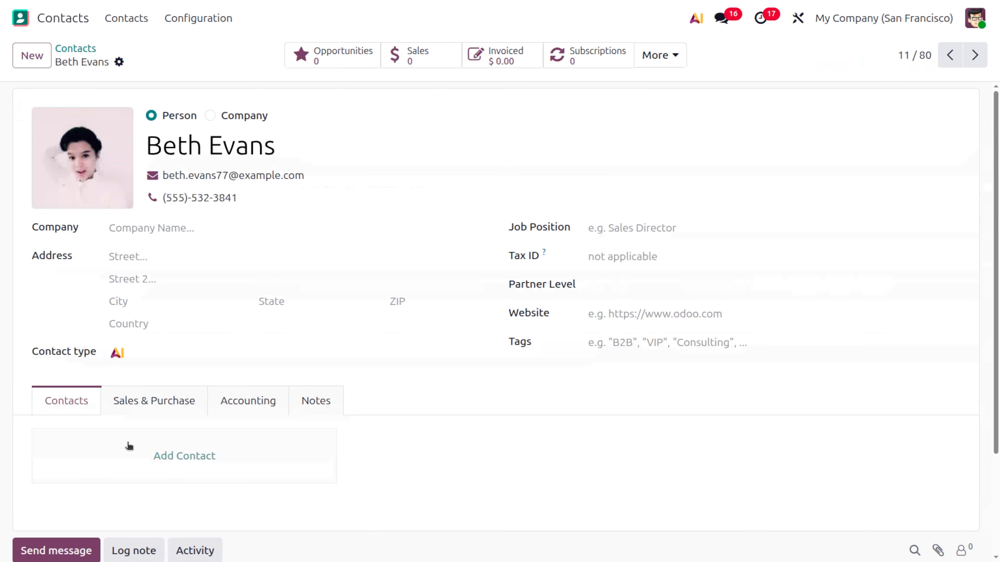
pyautogui.click(322, 63)
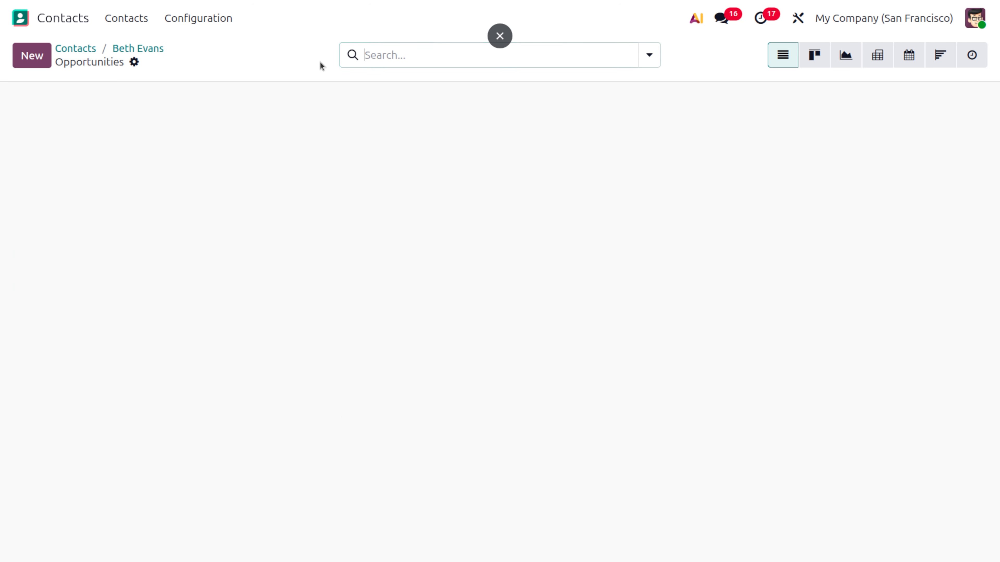
pyautogui.click(32, 56)
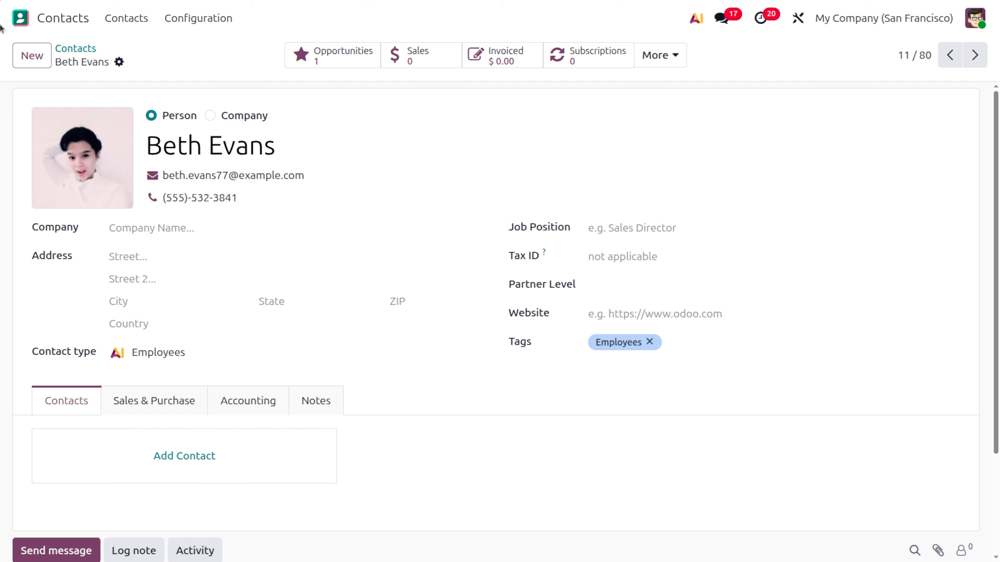
# Step: Search the menus for "seq" to reach Sequences, filter them by "sale", and open the Sales Order sequence
pyautogui.click(21, 19)
pyautogui.write('se')
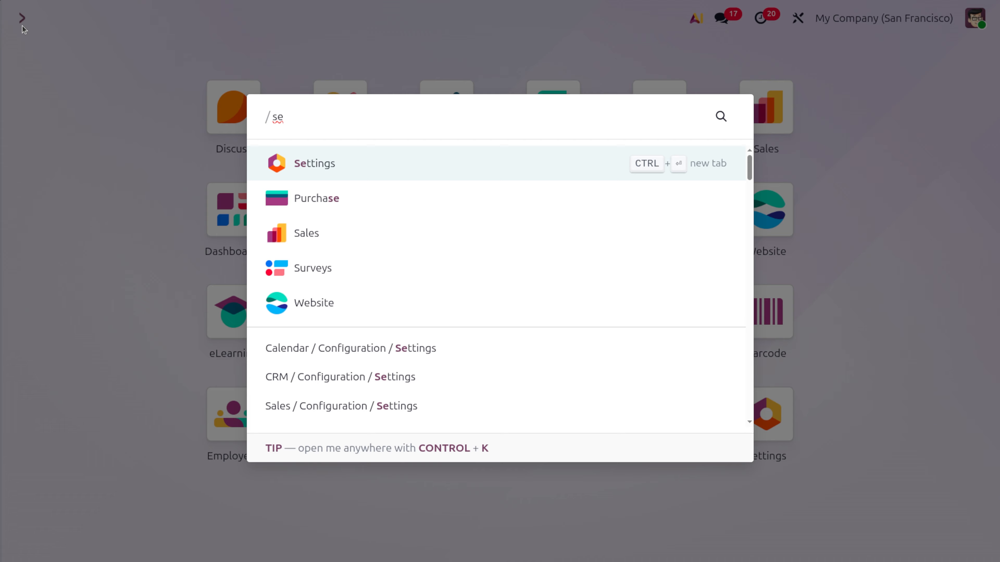
pyautogui.write('q')
pyautogui.press('Return')
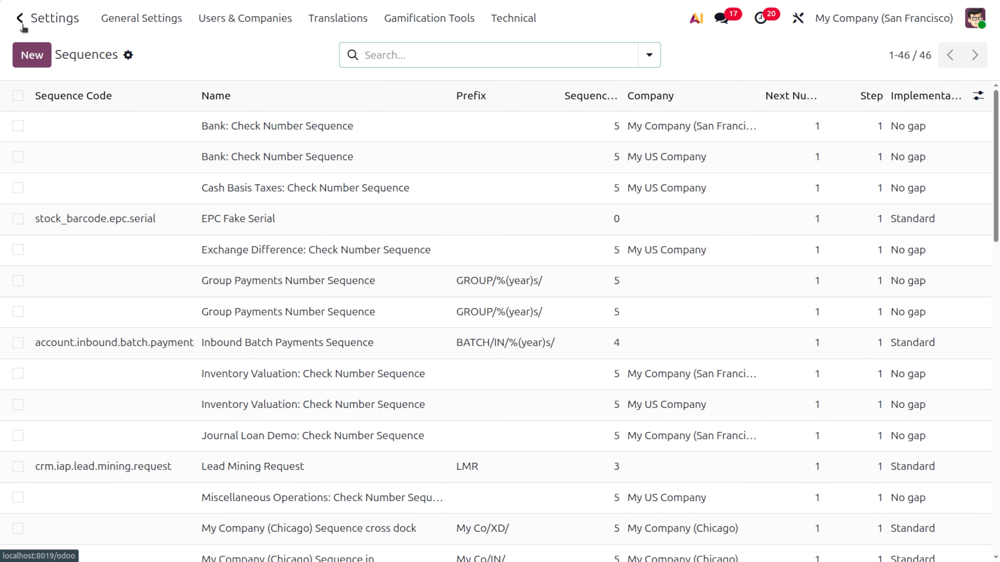
pyautogui.write('sale')
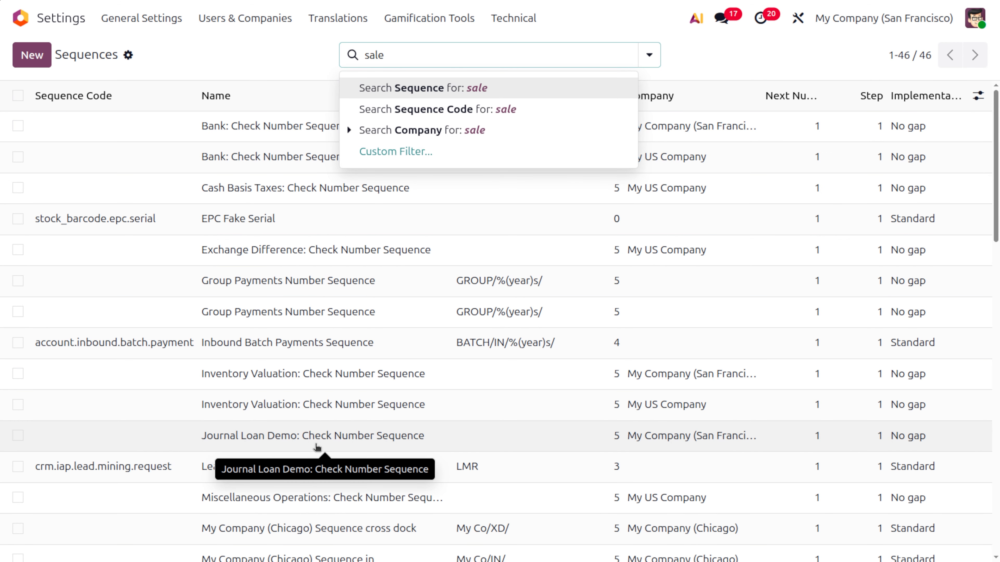
pyautogui.press('Return')
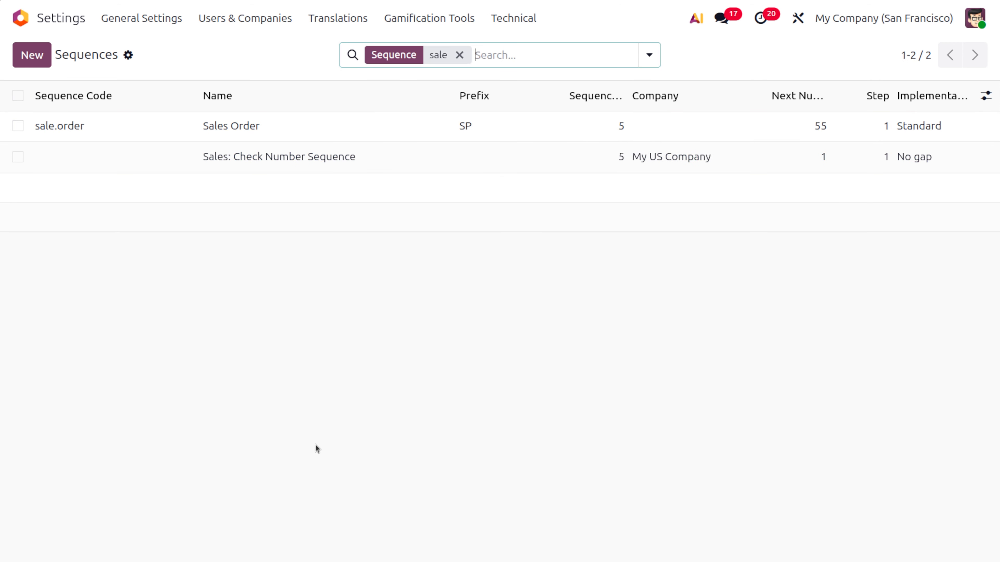
pyautogui.click(460, 139)
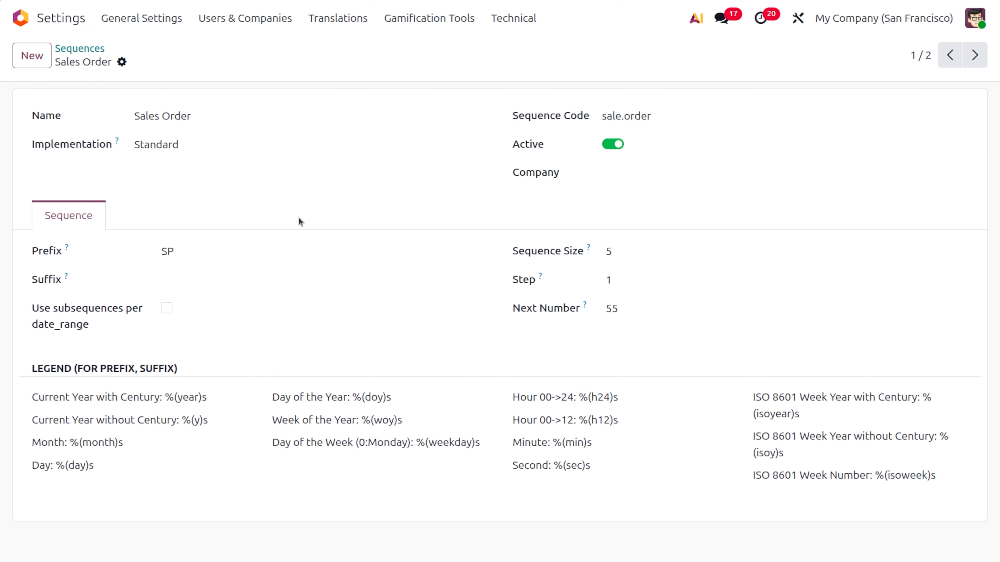
# Step: Set the Sales Order sequence's suffix to "/pro", save it, and return to the sequences list
pyautogui.click(200, 279)
pyautogui.write('/')
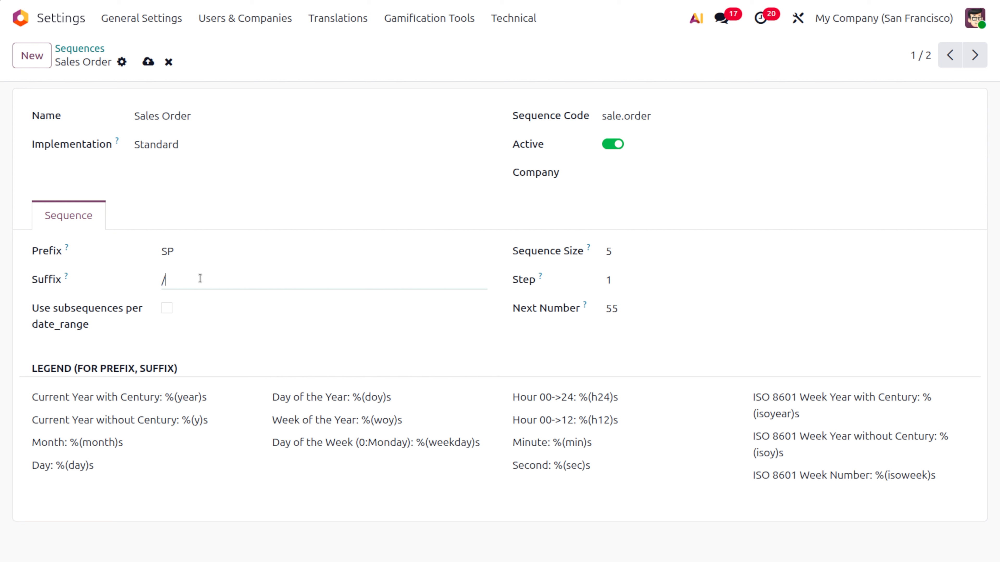
pyautogui.write('pro')
pyautogui.click(147, 61)
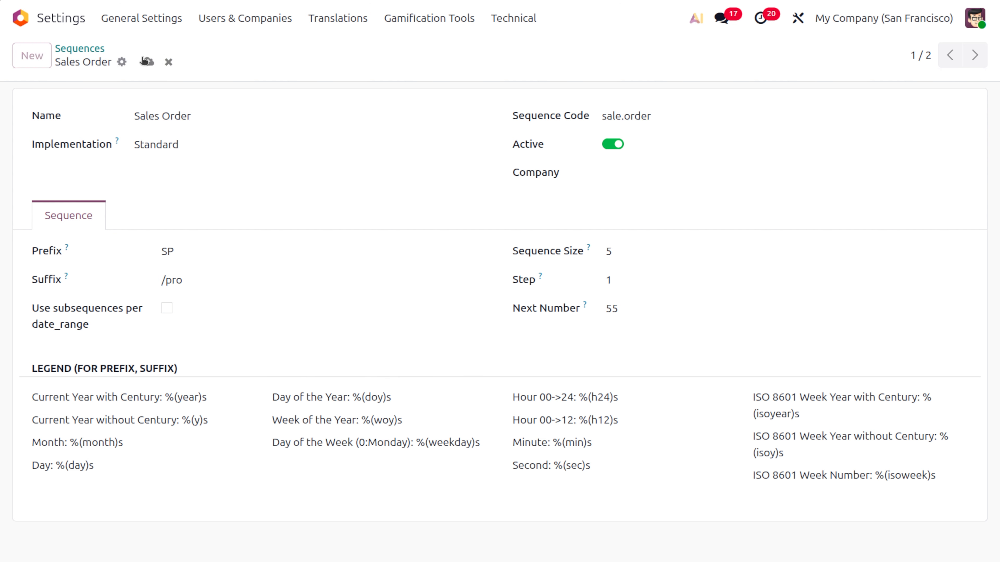
pyautogui.click(90, 49)
# Step: Switch to Sales, view the Sales Order automation rules in Studio, and return to the home screen
pyautogui.click(20, 17)
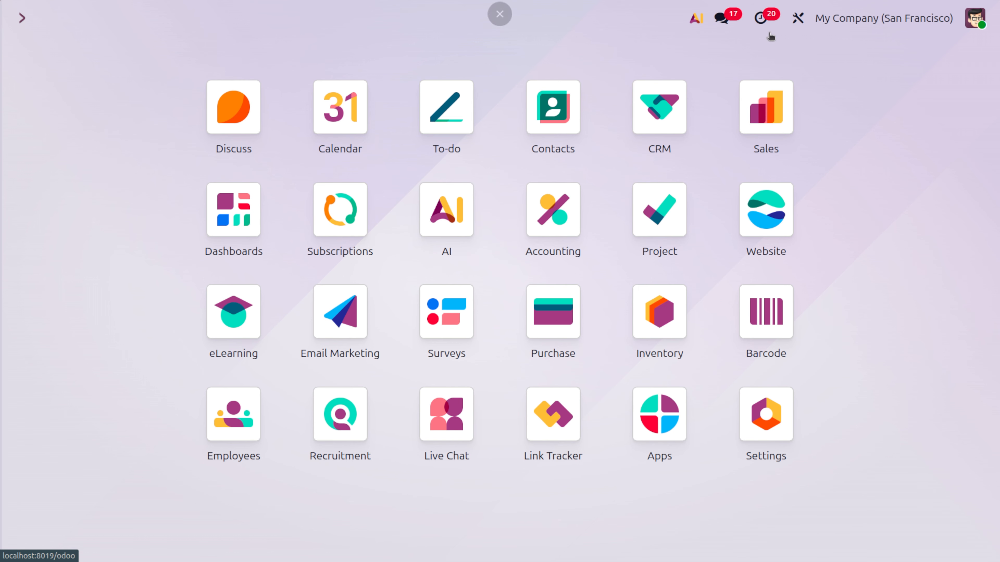
pyautogui.click(797, 19)
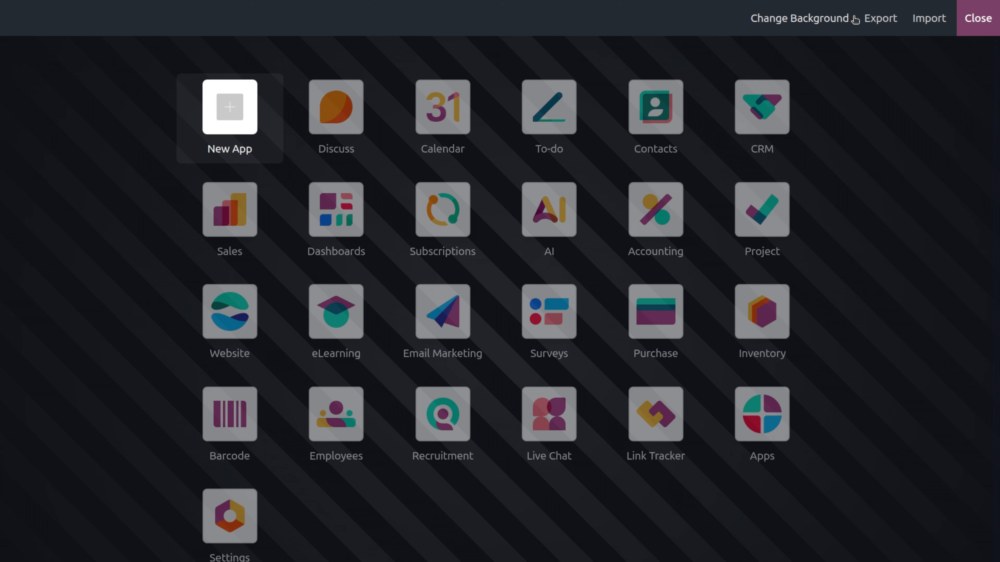
pyautogui.click(972, 16)
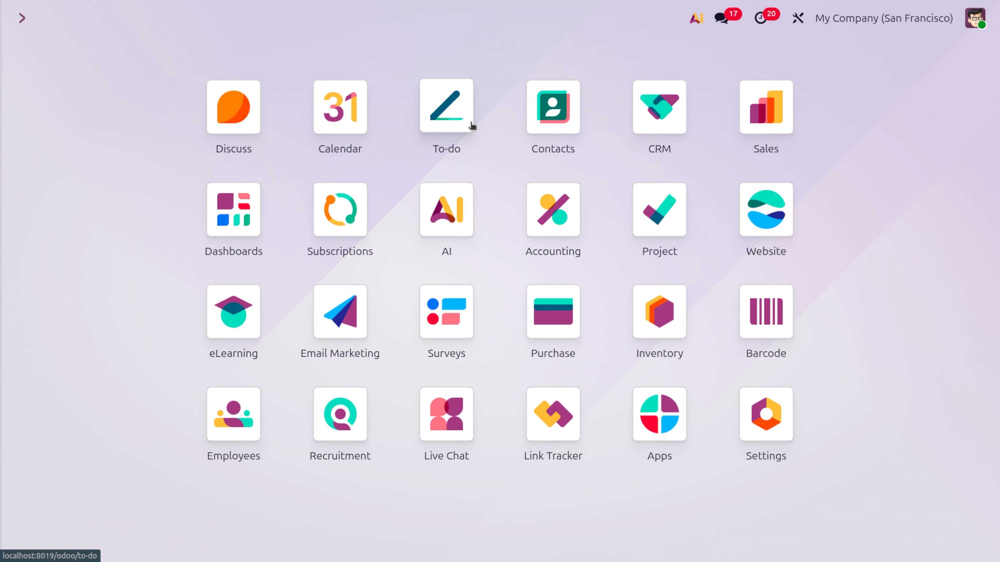
pyautogui.write('sa')
pyautogui.press('Return')
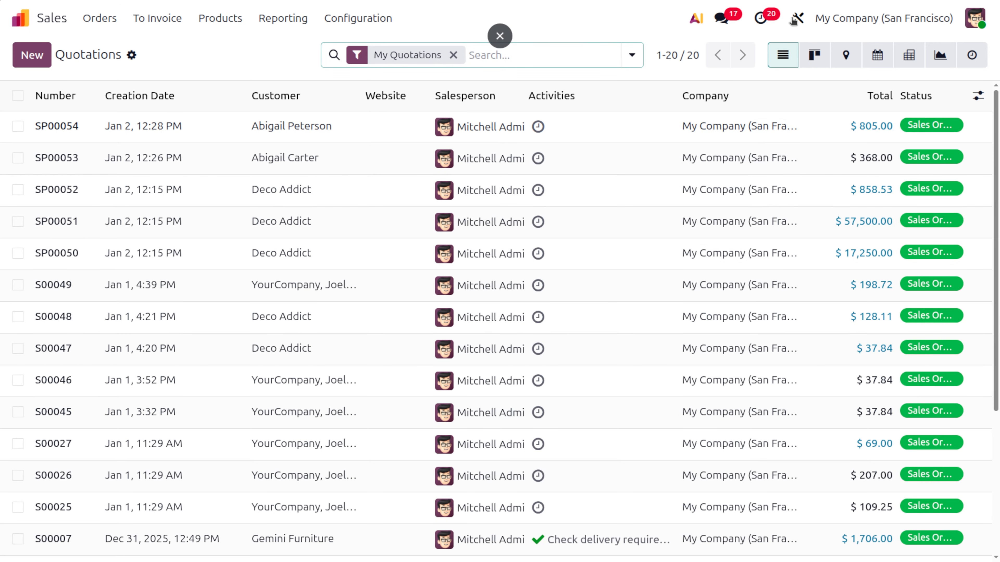
pyautogui.click(796, 18)
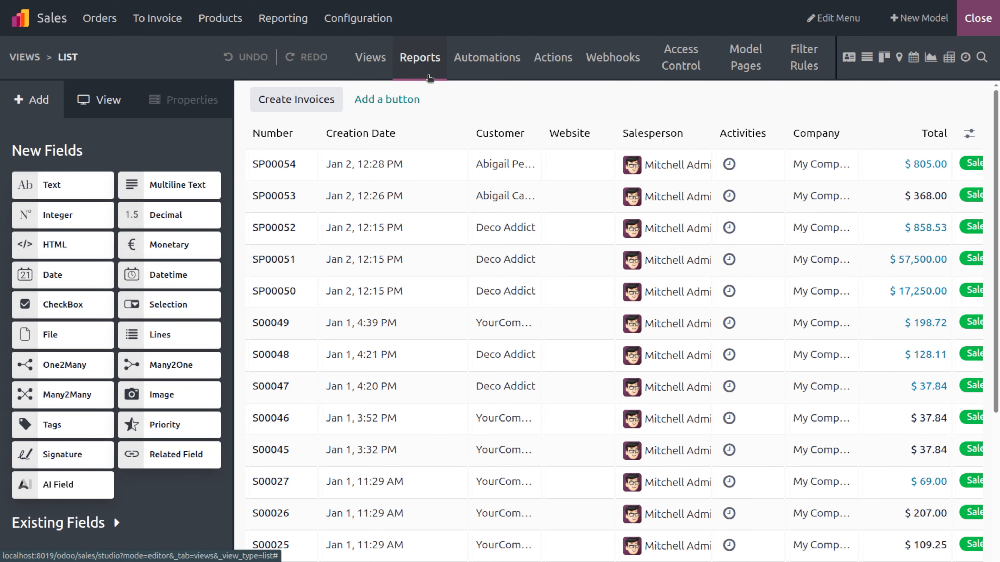
pyautogui.click(487, 57)
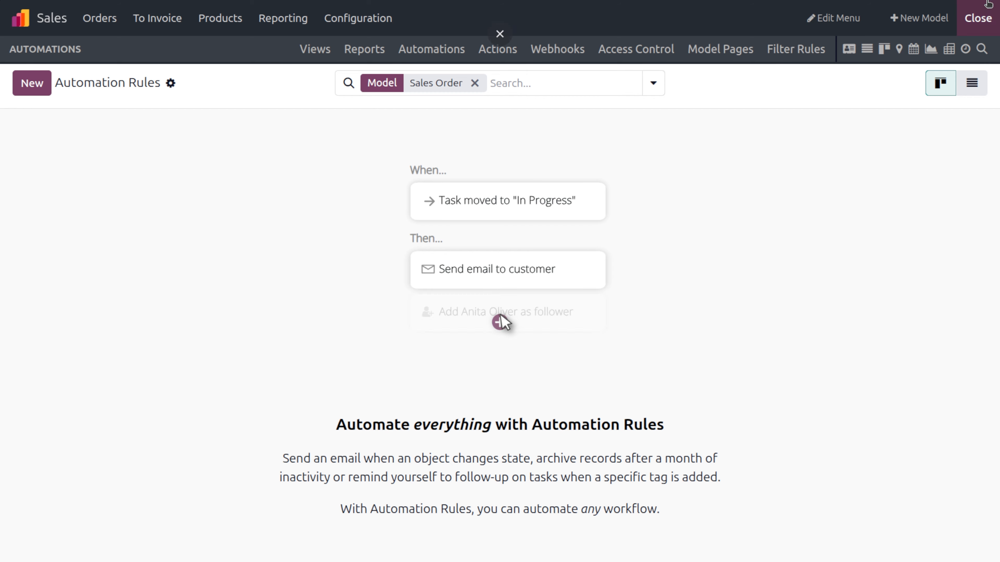
pyautogui.click(982, 12)
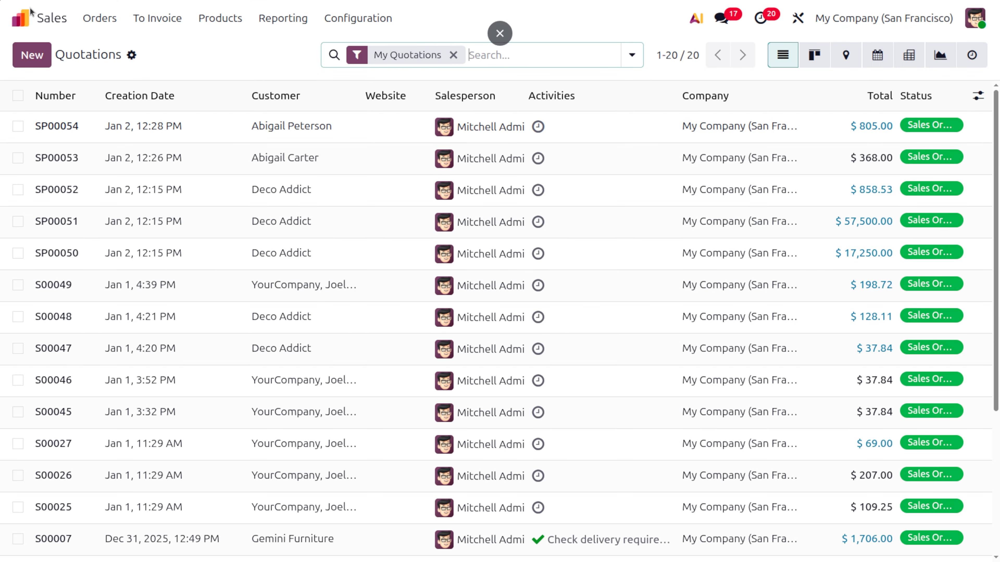
pyautogui.click(32, 11)
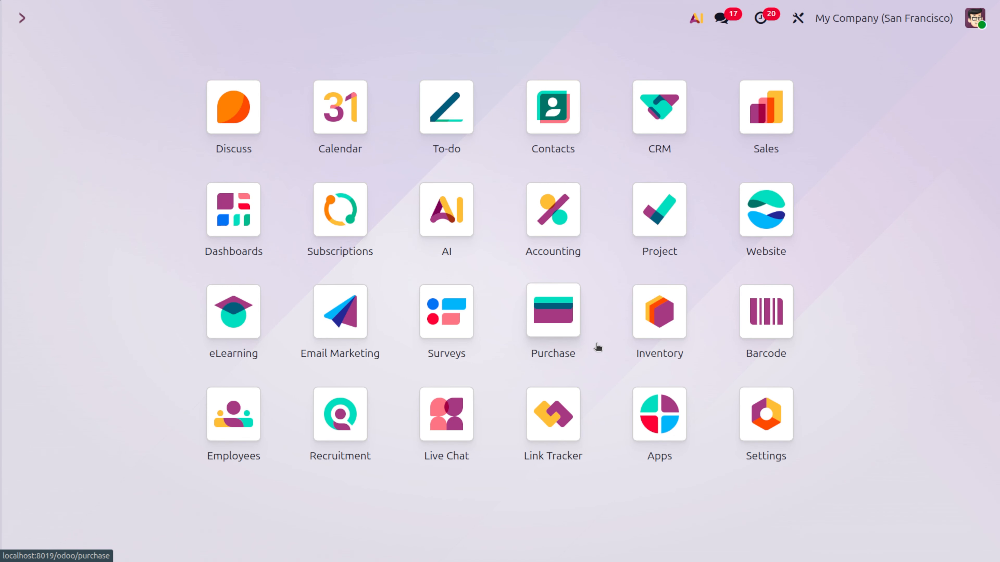
# Step: Search the menus for "automat" to reach Automation Rules and open the rule "assign sequence to project"
pyautogui.write('automat')
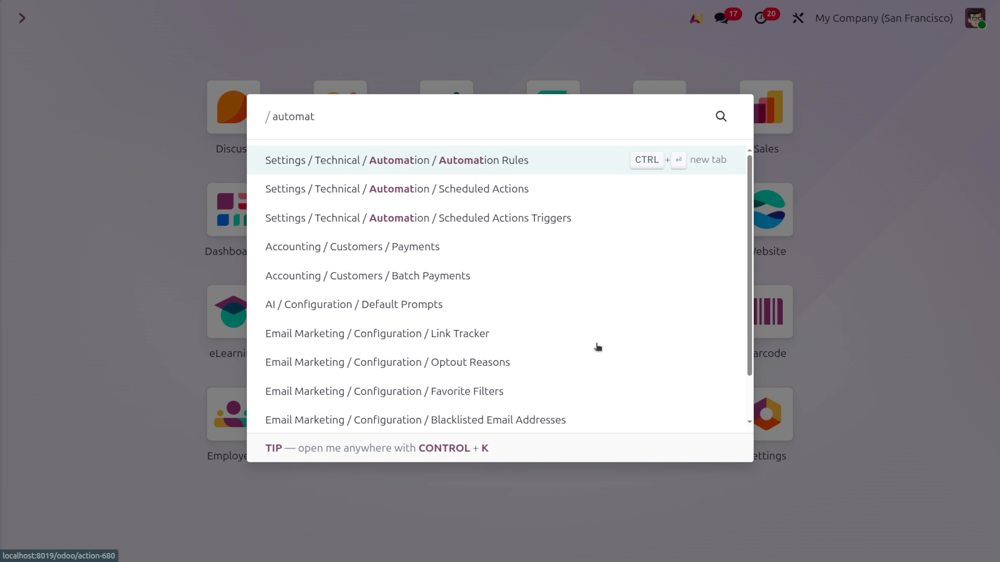
pyautogui.press('Return')
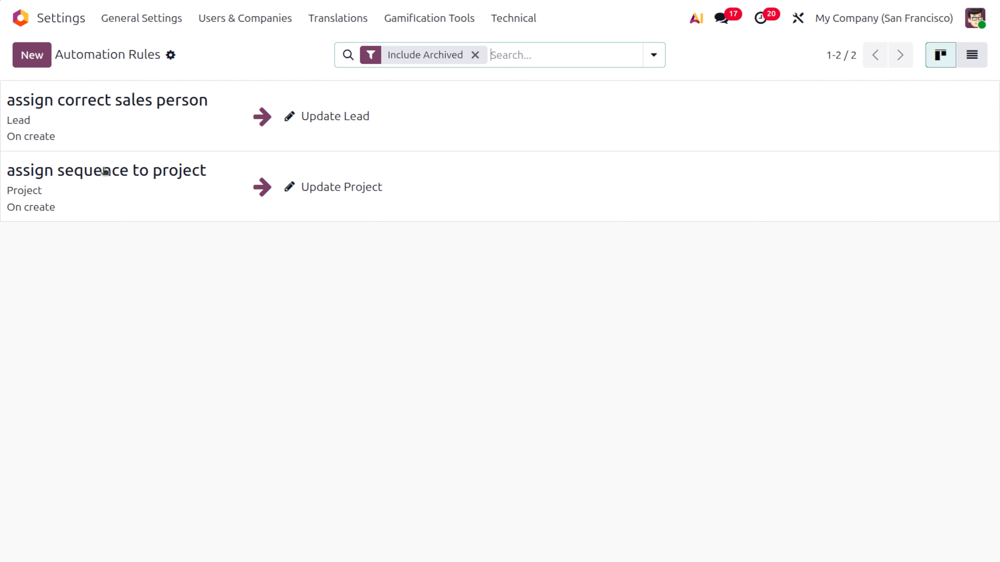
pyautogui.click(107, 184)
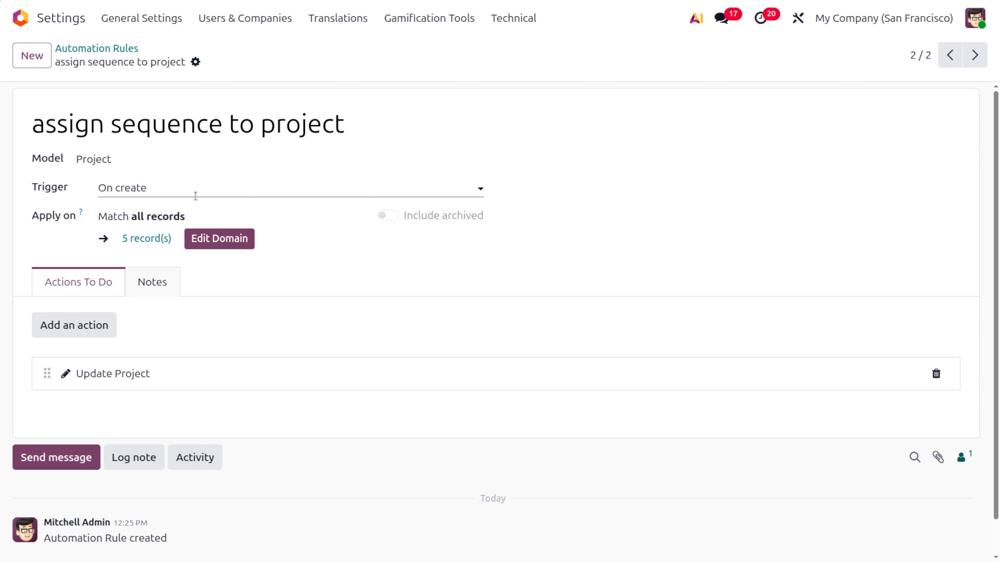
# Step: Open the rule's Update Project action, view its update method options, keep Sequence, and save the action
pyautogui.click(134, 374)
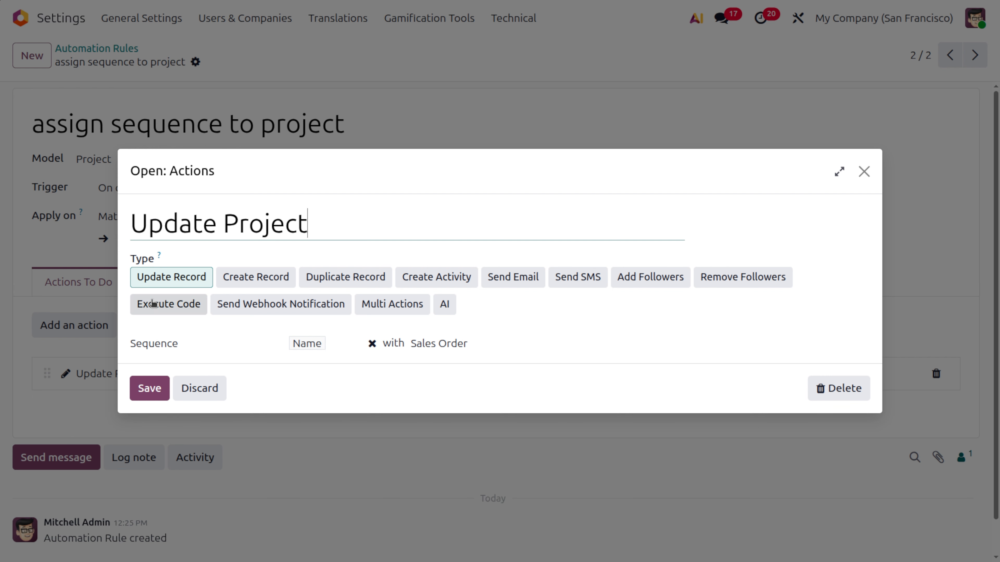
pyautogui.click(208, 345)
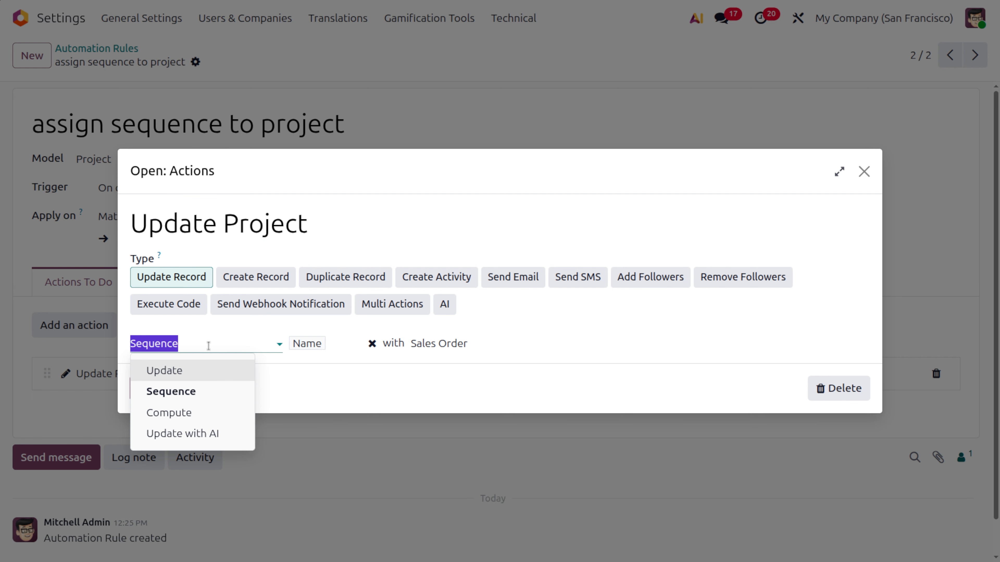
pyautogui.click(208, 345)
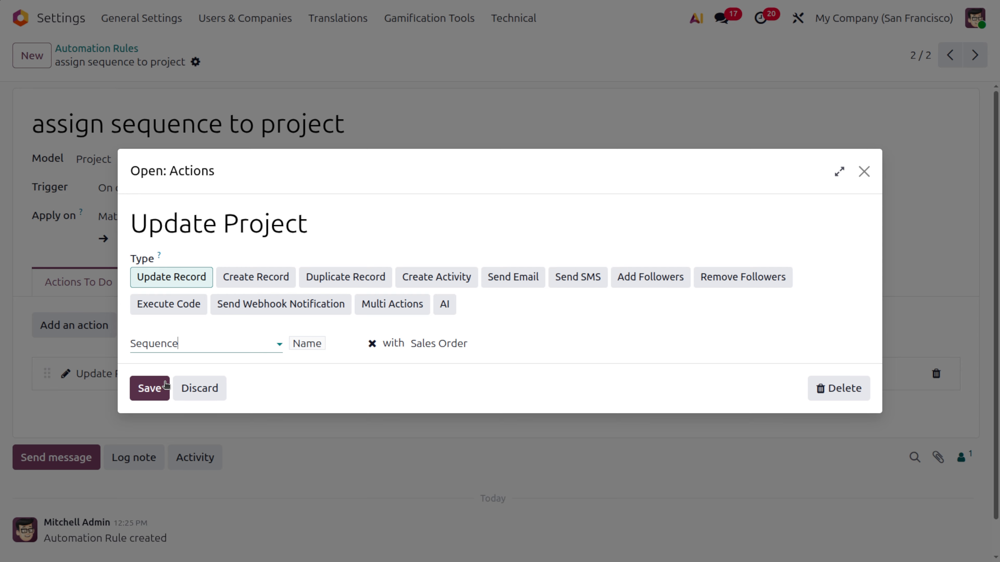
pyautogui.click(149, 388)
# Step: Switch to Sales and create a new quotation for the customer OpenWood
pyautogui.click(16, 17)
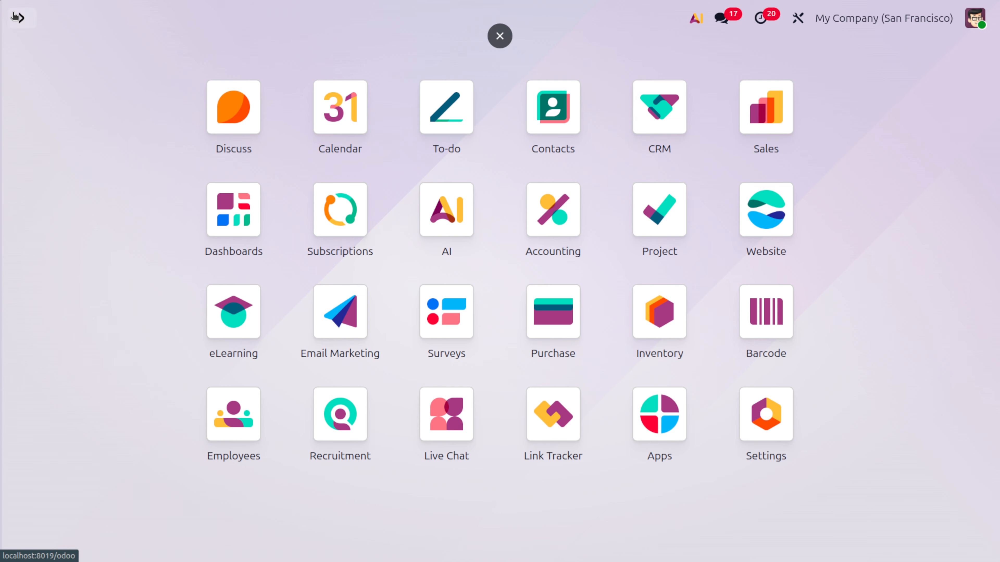
pyautogui.write('sa')
pyautogui.press('Return')
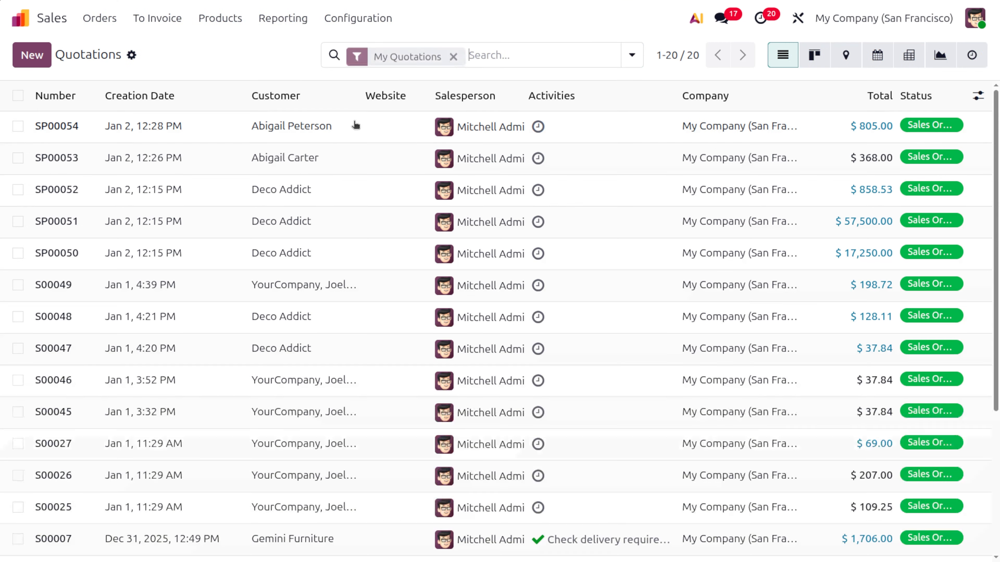
pyautogui.click(35, 58)
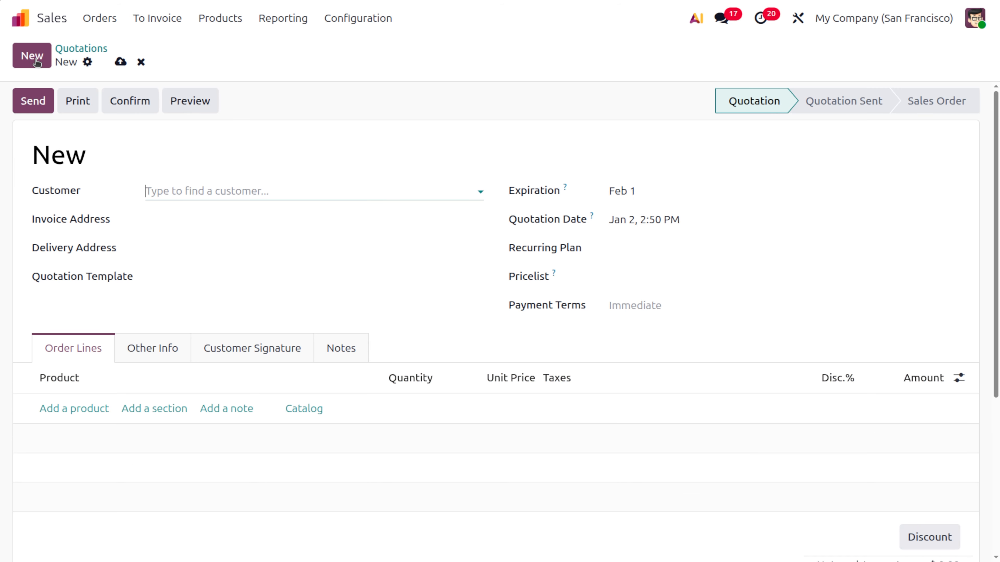
pyautogui.click(279, 190)
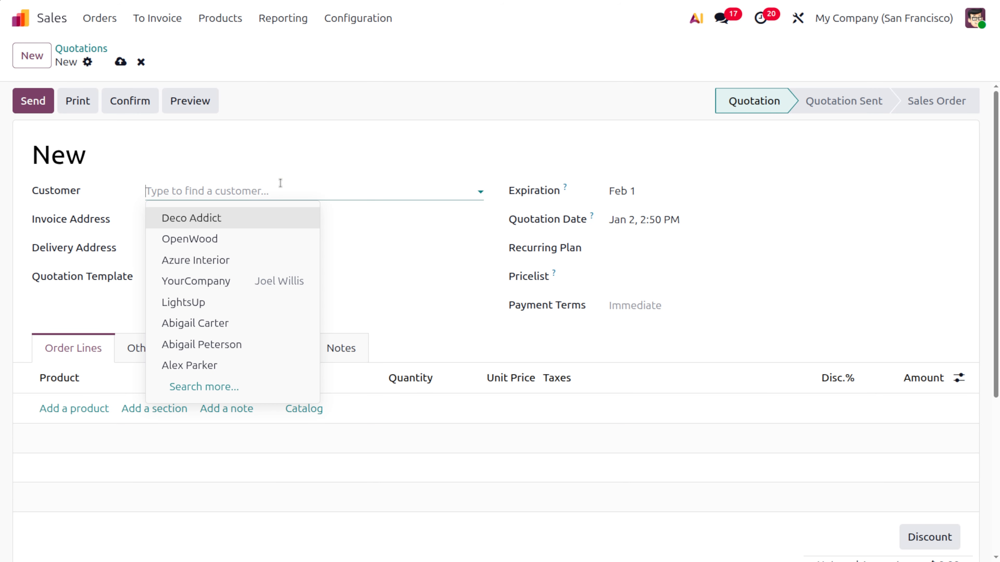
pyautogui.click(236, 241)
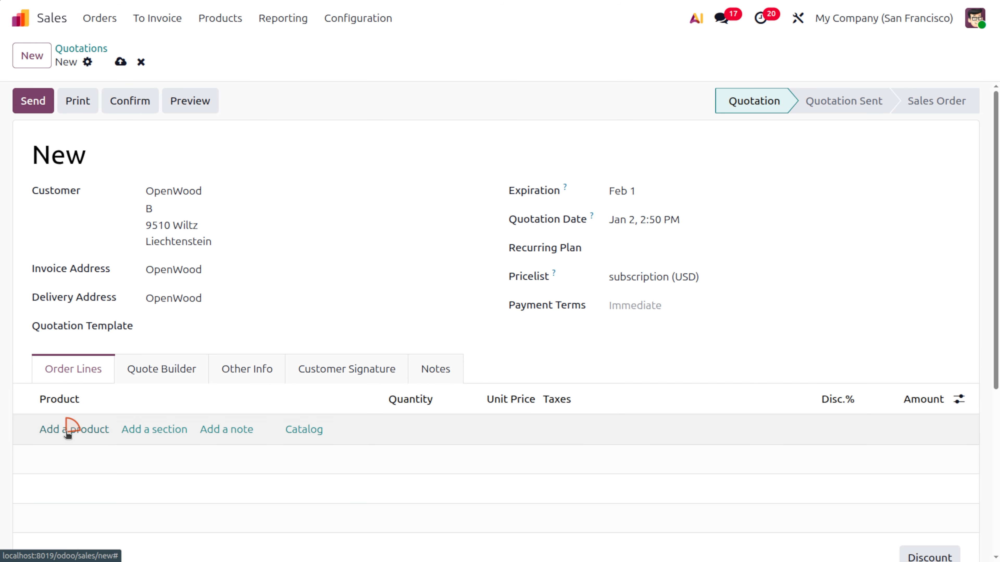
# Step: Add the product Flooring Services to the quotation, save it, and confirm it as a sales order
pyautogui.click(68, 429)
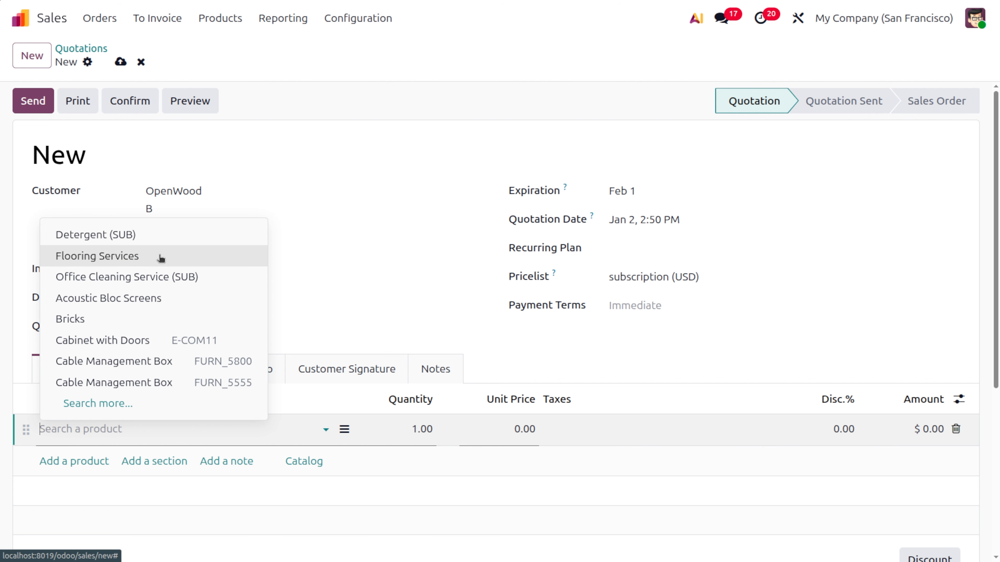
pyautogui.click(161, 260)
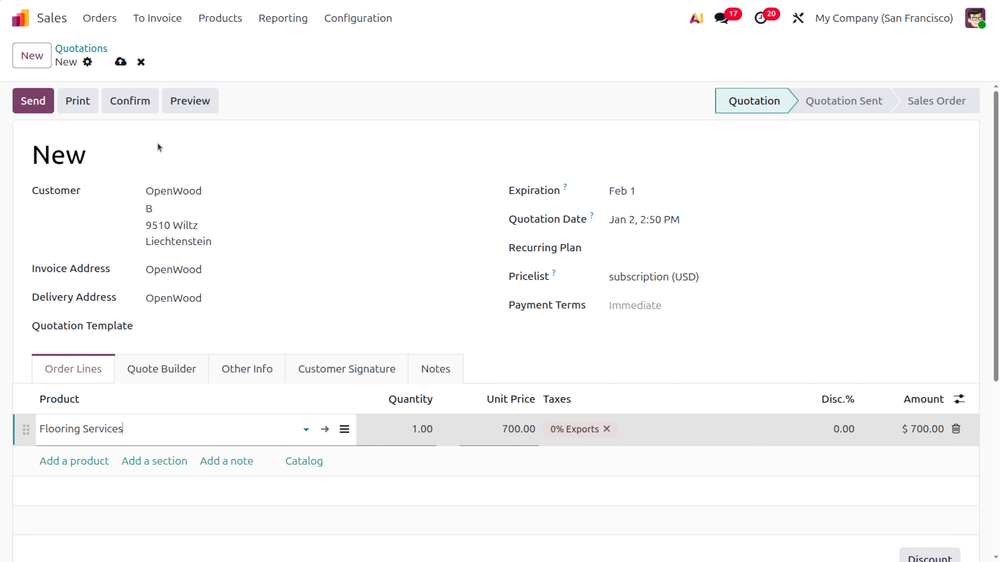
pyautogui.click(121, 61)
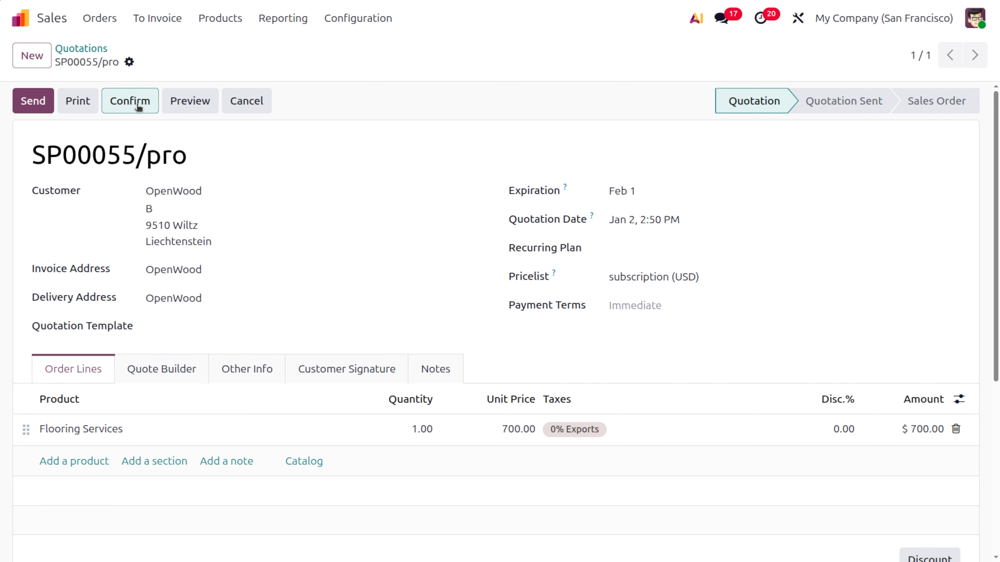
pyautogui.click(137, 108)
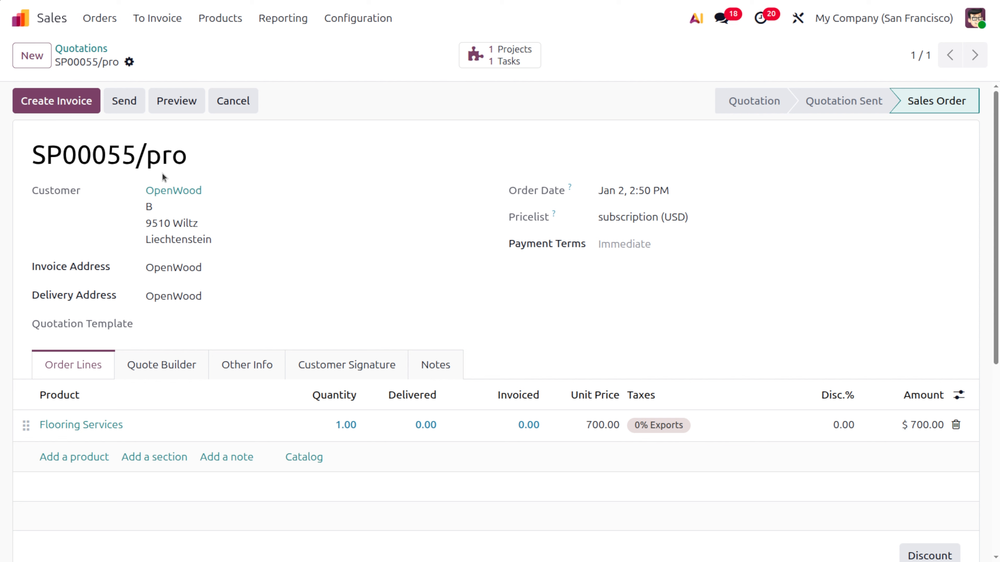
# Step: View the project tasks linked to the confirmed OpenWood order and return to the home screen
pyautogui.click(507, 62)
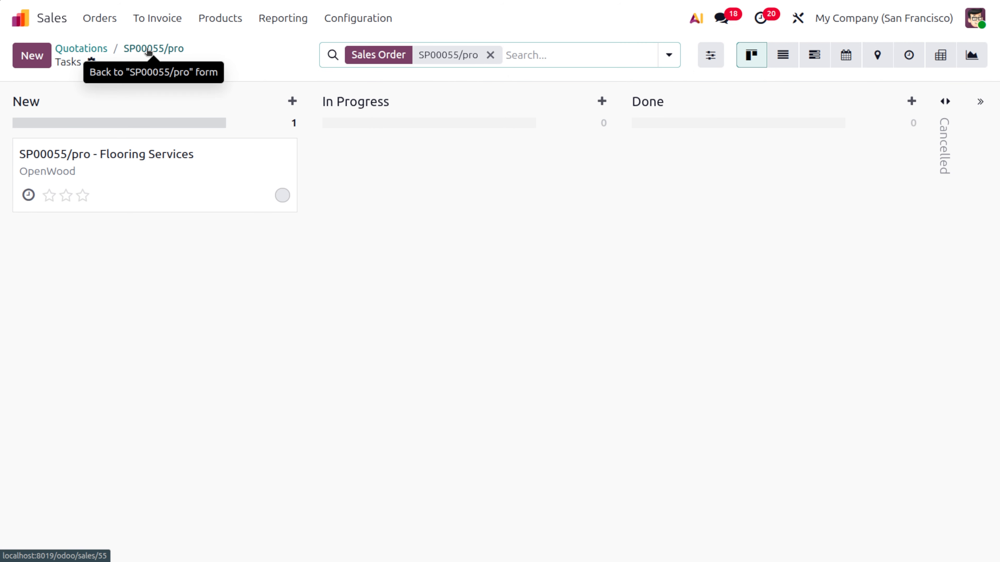
pyautogui.click(81, 48)
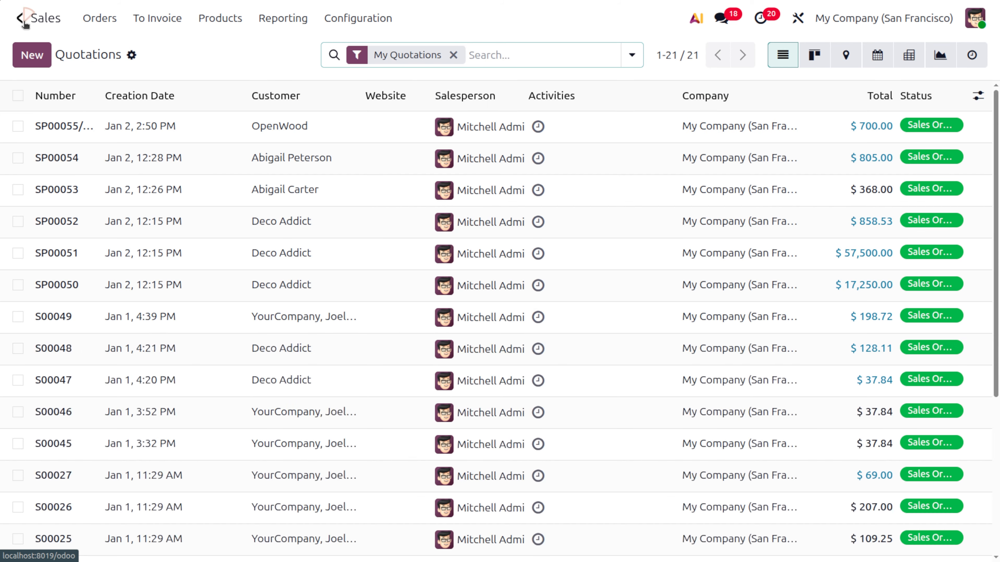
pyautogui.click(21, 18)
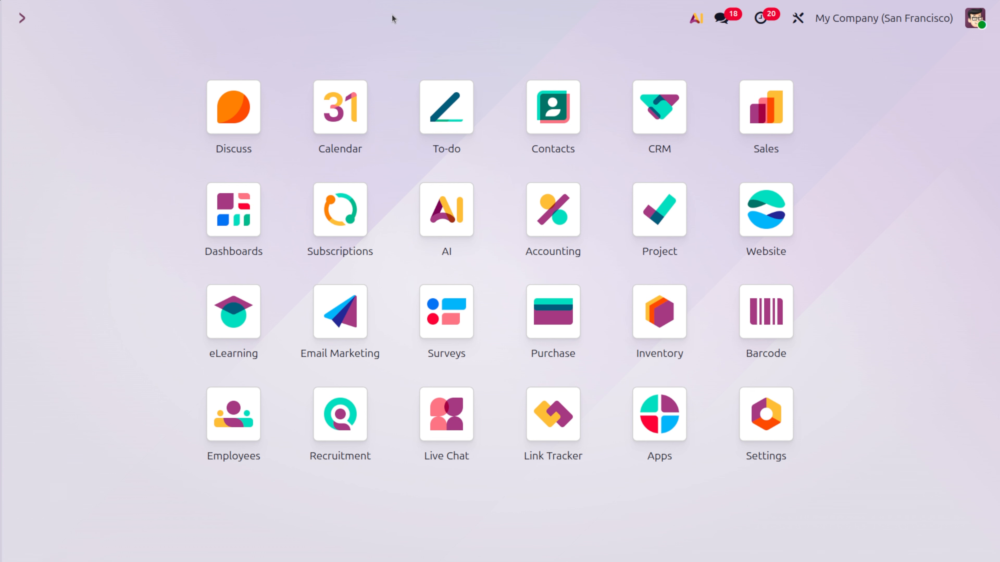
# Step: Reopen Sales and show the Sales Order automation rules in Studio
pyautogui.write('sa')
pyautogui.press('Return')
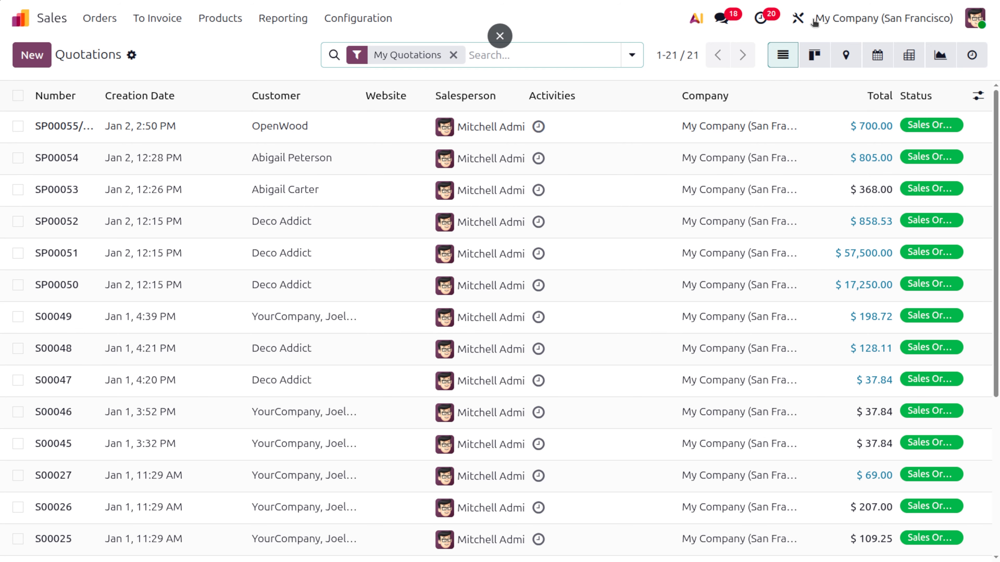
pyautogui.click(801, 19)
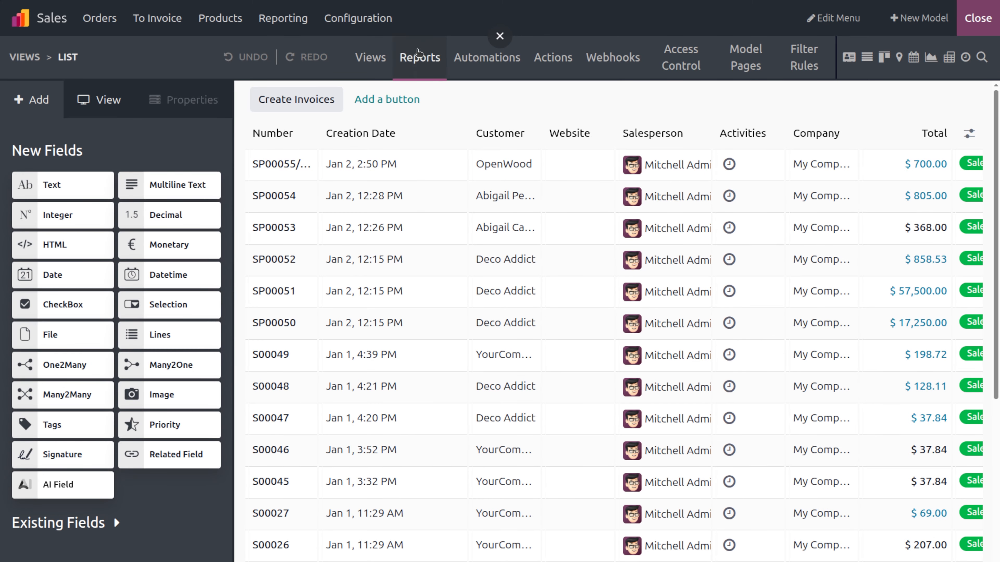
pyautogui.click(487, 57)
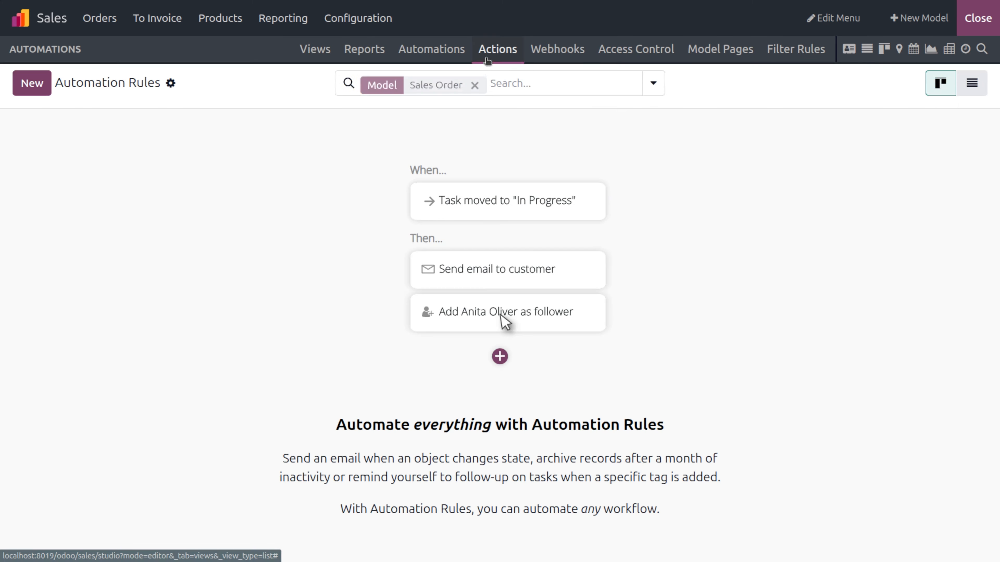
# Step: Create a new Sales Order automation rule named "Add follower"
pyautogui.click(32, 83)
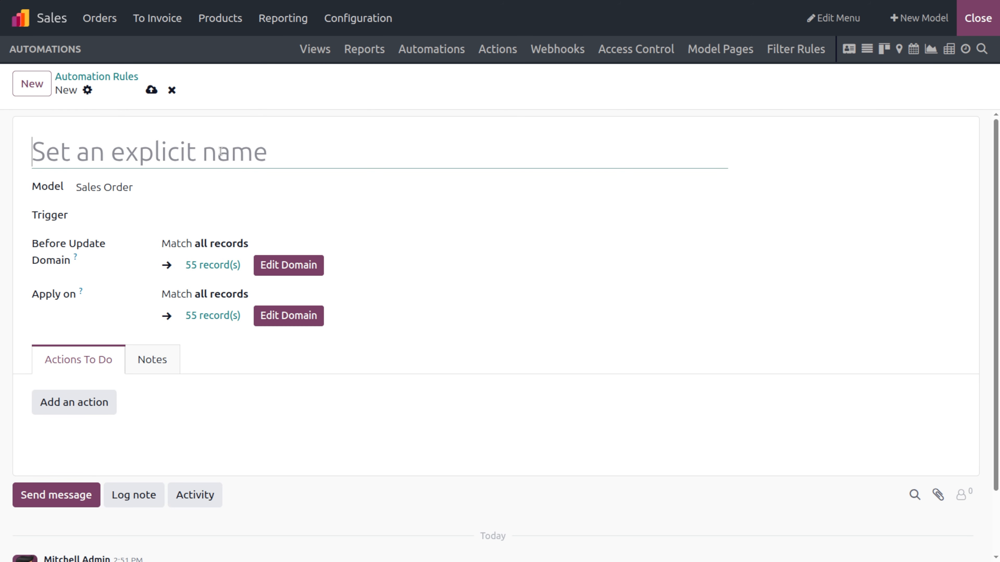
pyautogui.write('Add')
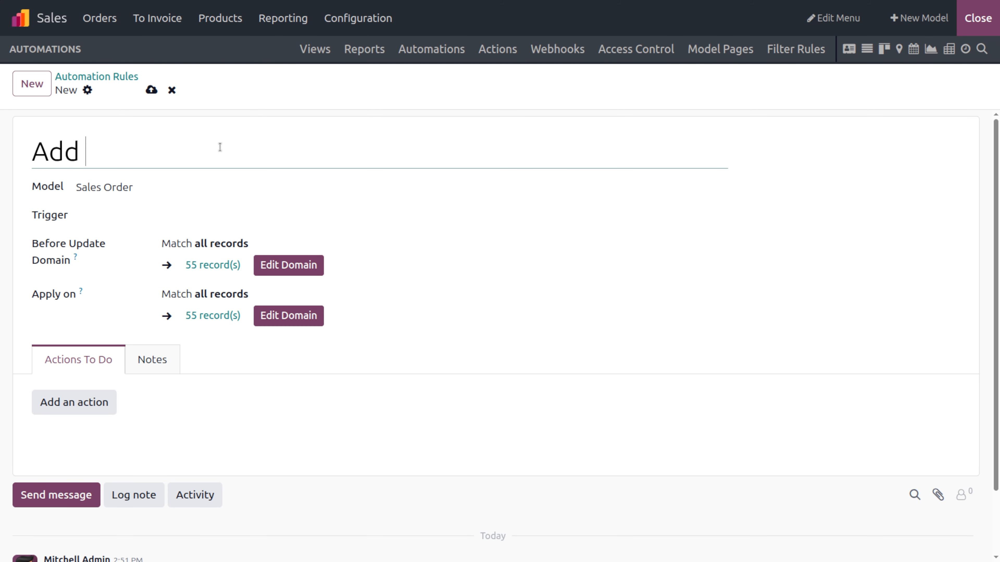
pyautogui.write(' follow')
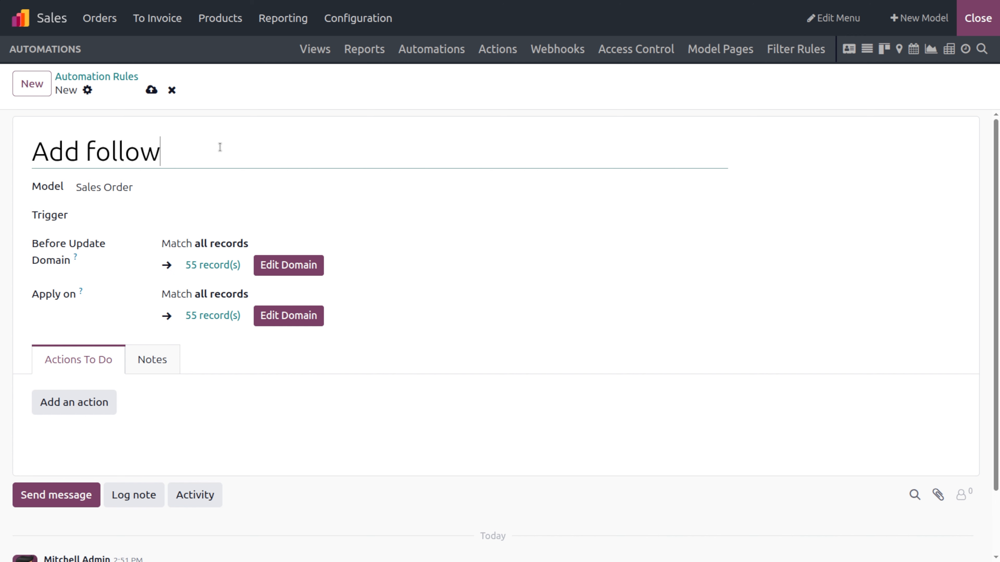
pyautogui.write('er')
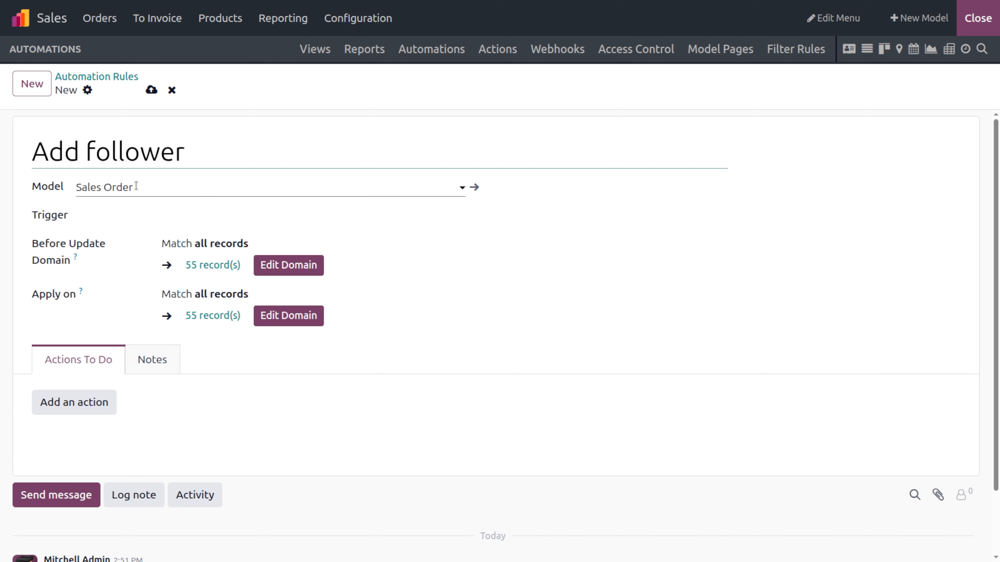
pyautogui.click(179, 218)
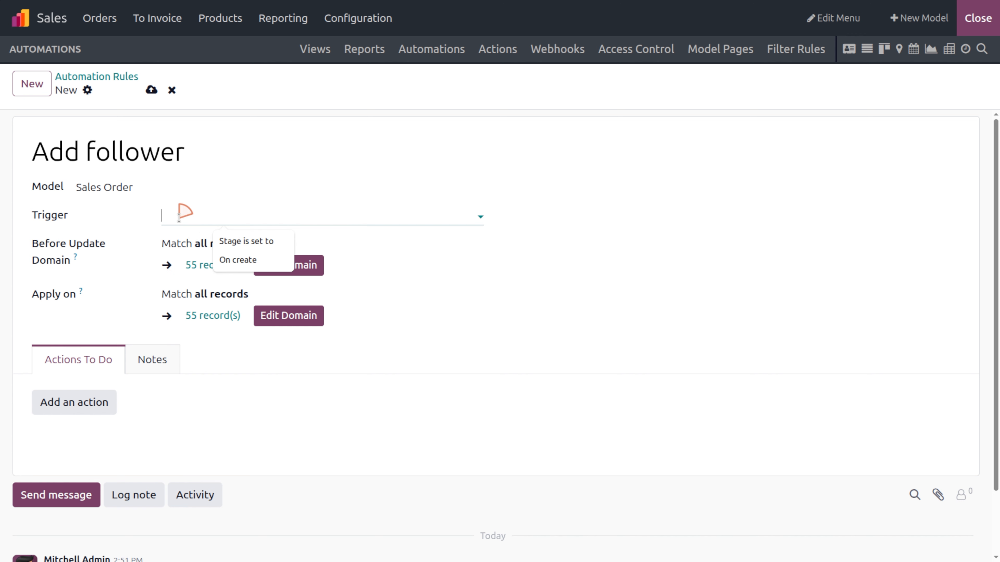
pyautogui.click(178, 218)
# Step: Begin an Add Followers action for the rule with the followers type Dynamic Followers
pyautogui.click(69, 408)
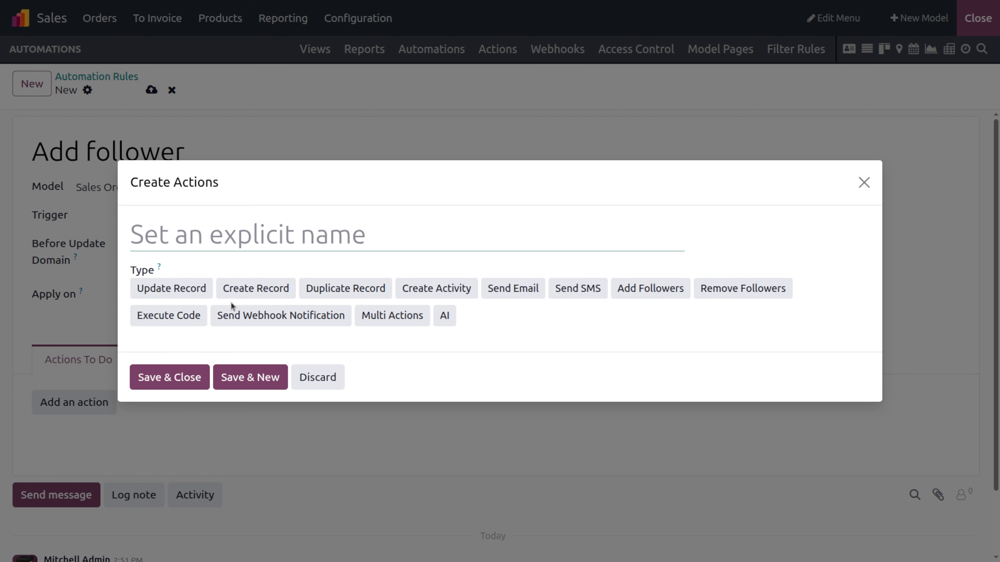
pyautogui.click(643, 293)
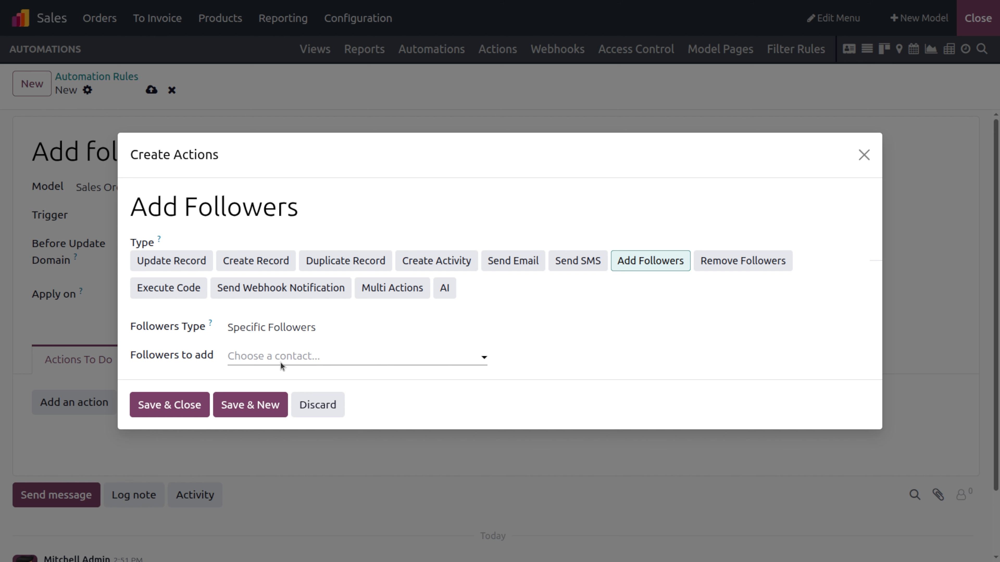
pyautogui.click(269, 328)
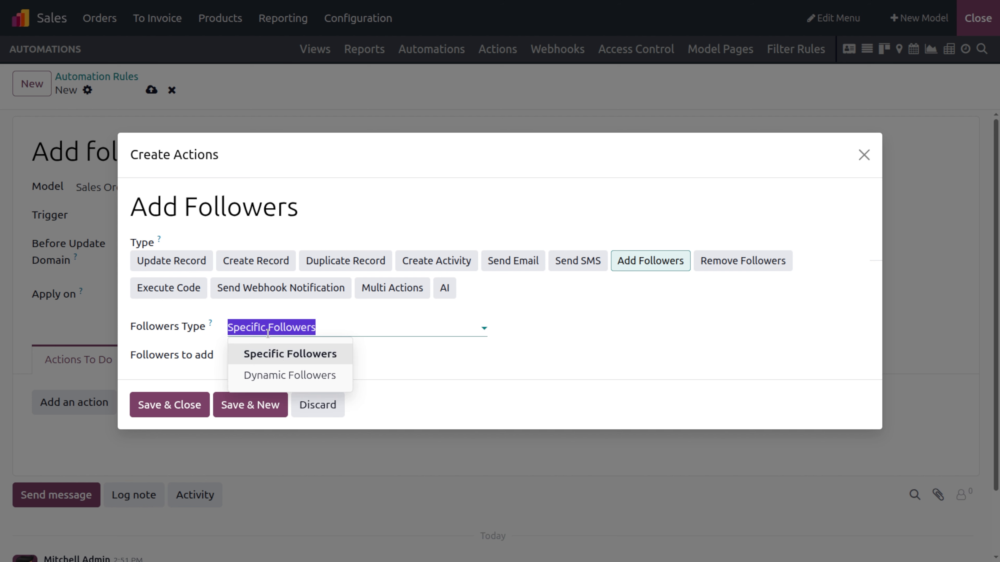
pyautogui.click(290, 375)
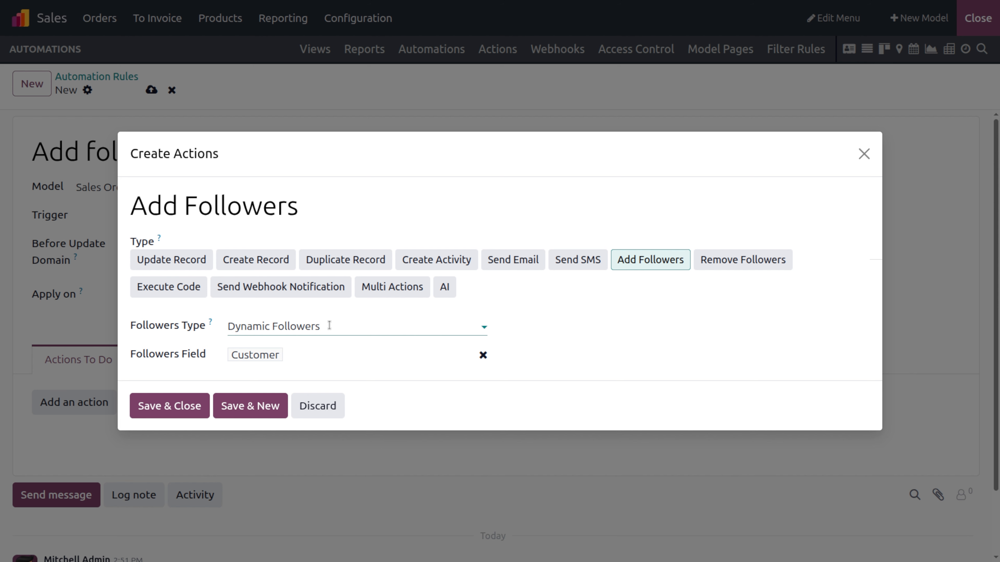
# Step: Switch the followers type to Specific Followers and view the available type options
pyautogui.click(330, 326)
pyautogui.click(314, 356)
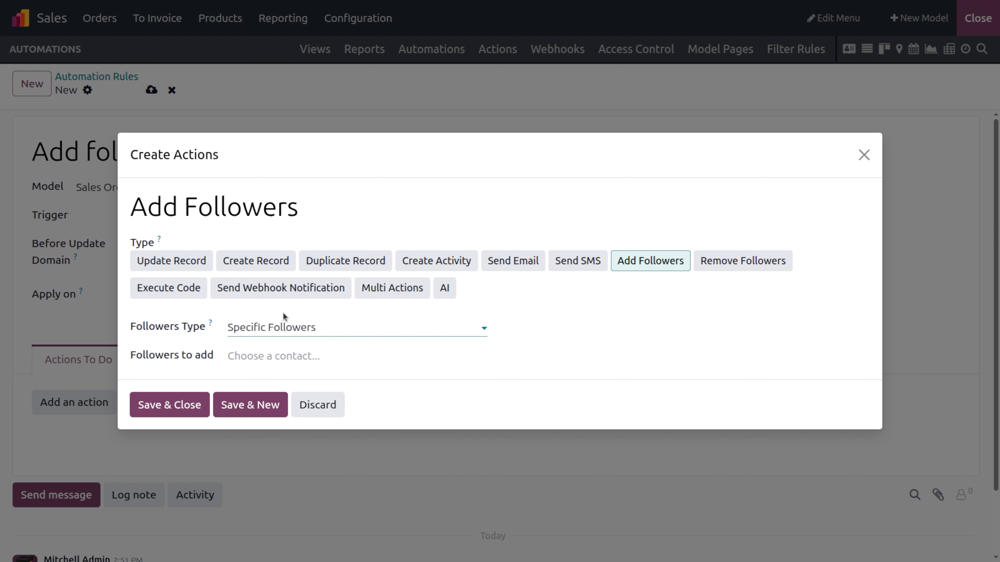
pyautogui.click(278, 335)
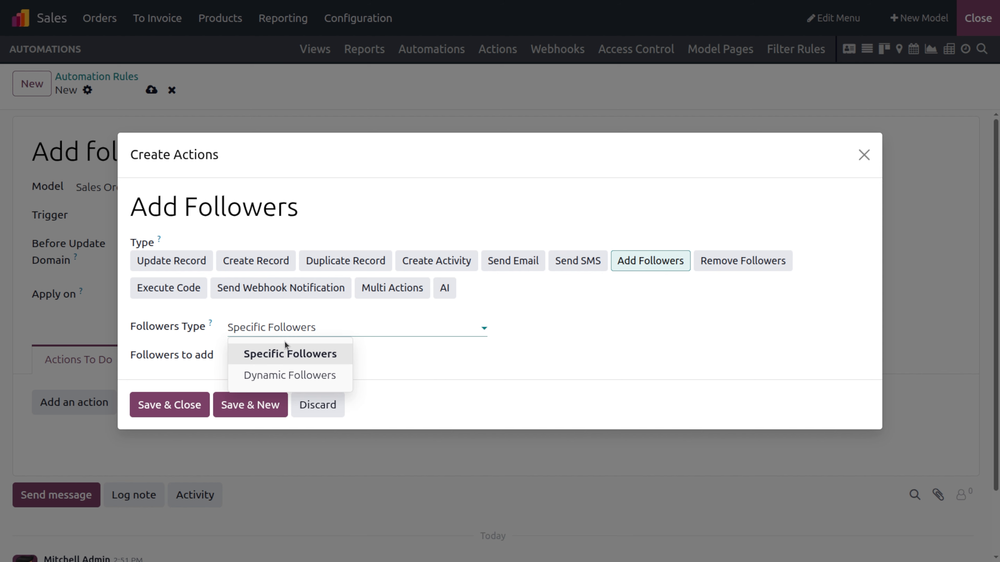
pyautogui.click(582, 348)
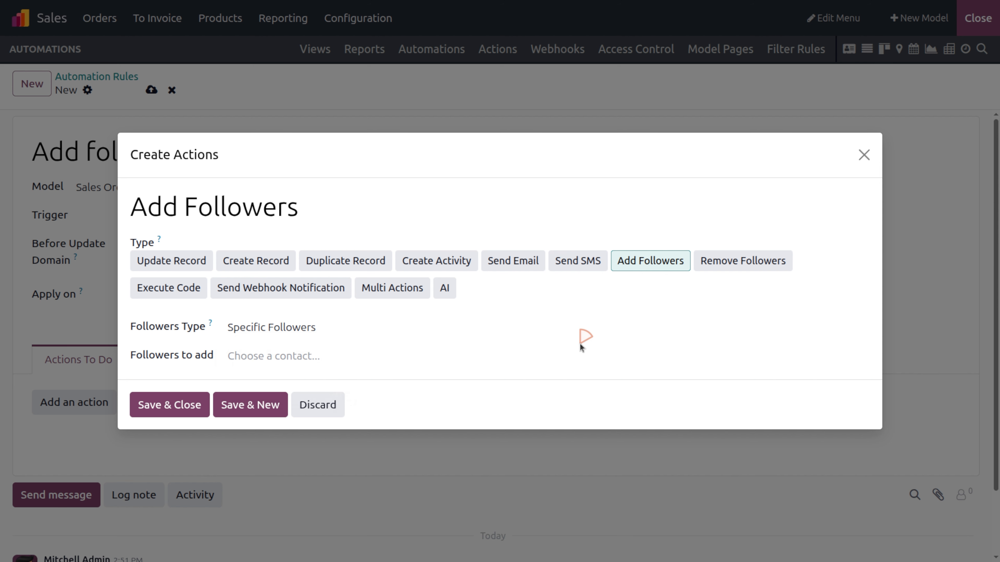
# Step: Set the followers type to Dynamic Followers, keep Customer as the followers field, and save the action
pyautogui.click(303, 333)
pyautogui.click(305, 375)
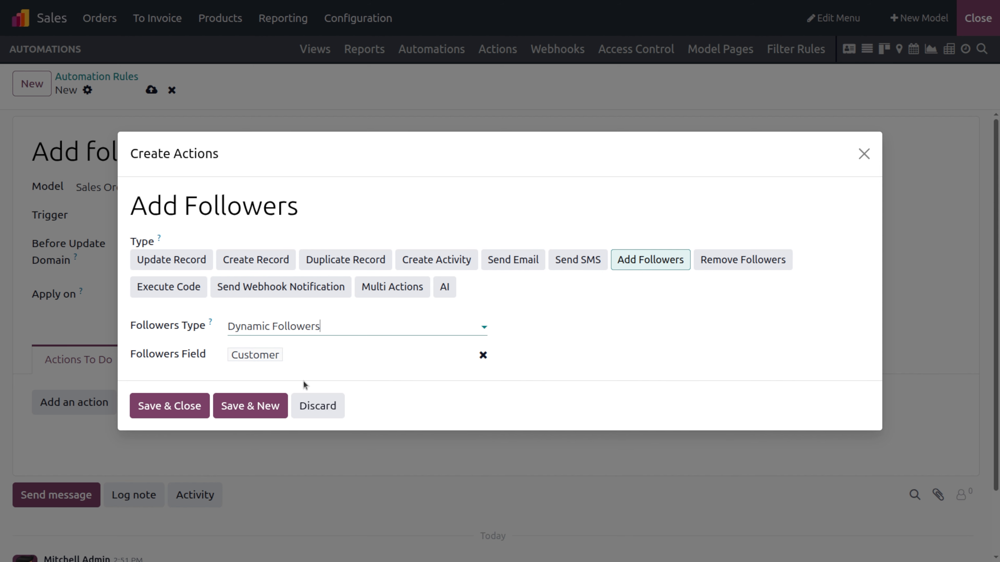
pyautogui.click(176, 411)
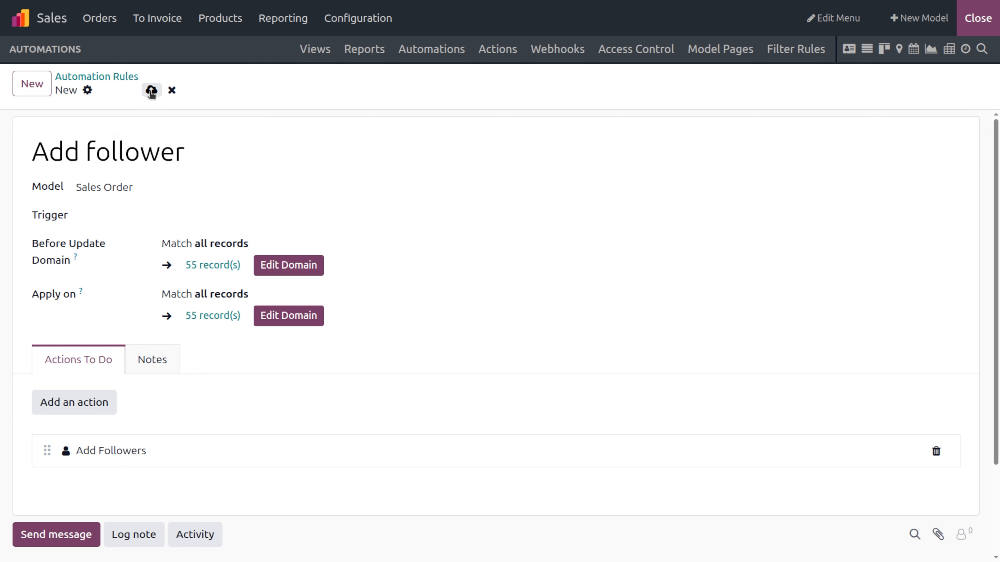
# Step: Set the "Add follower" rule's trigger to On create and save the rule
pyautogui.click(152, 90)
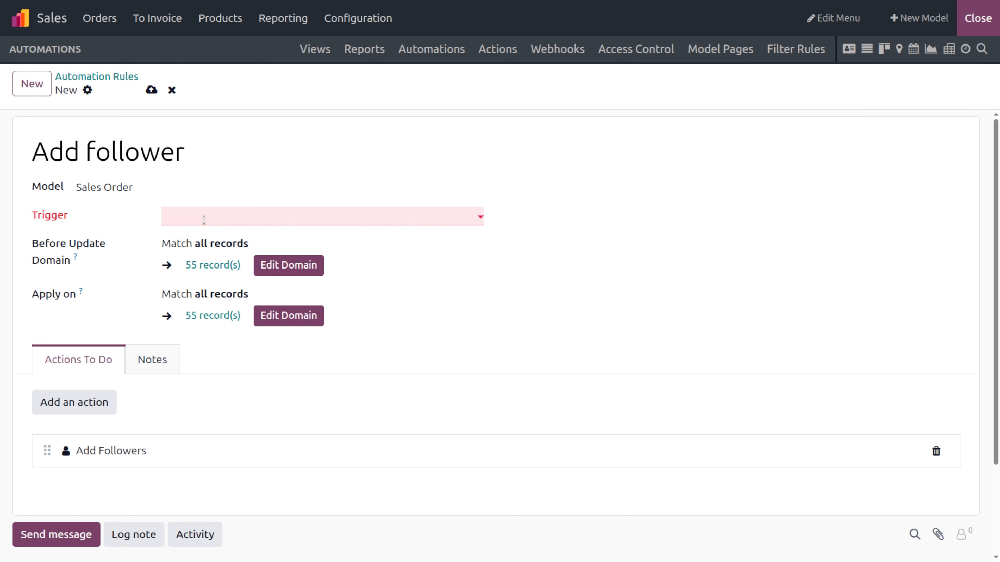
pyautogui.click(203, 220)
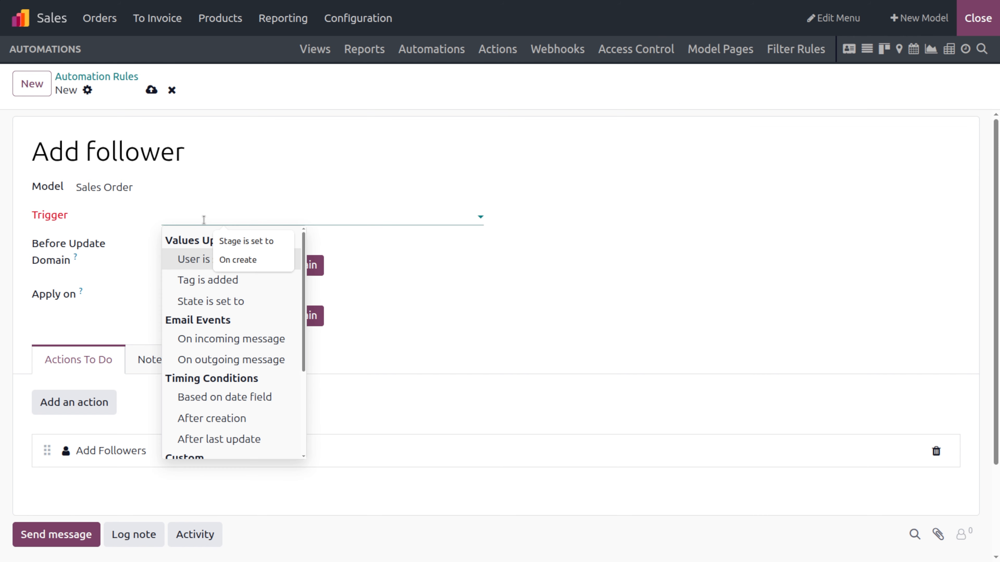
pyautogui.write('on')
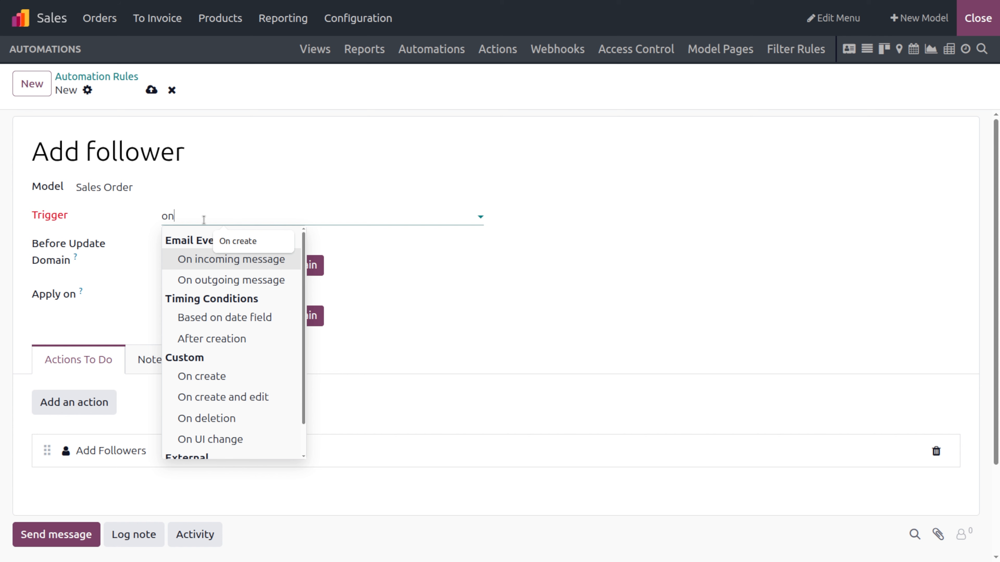
pyautogui.click(237, 377)
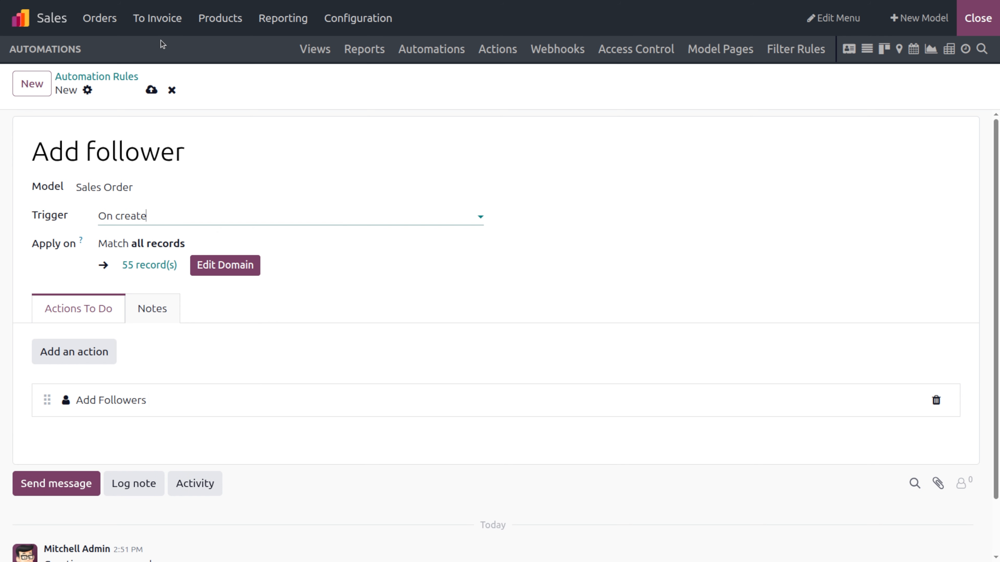
pyautogui.click(151, 90)
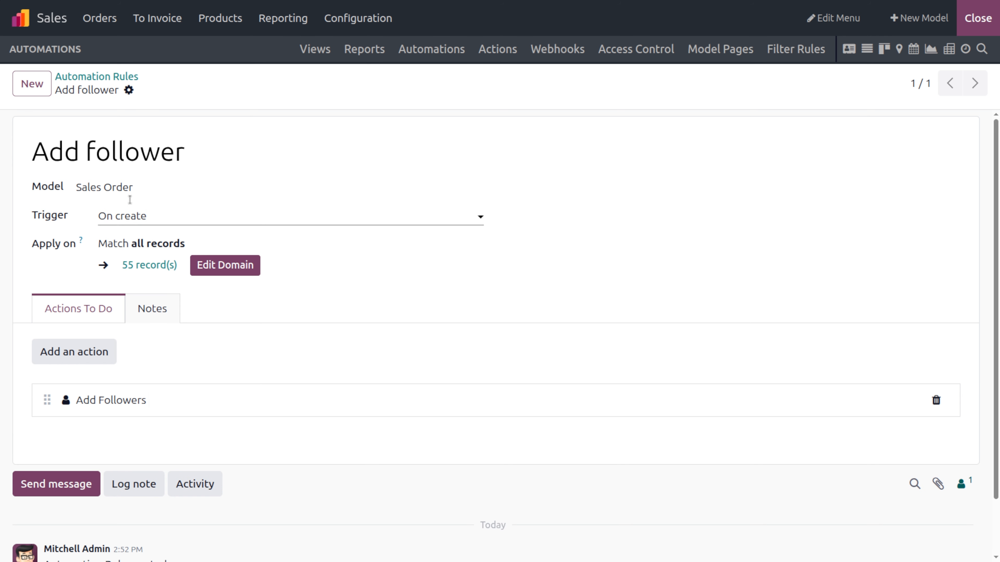
# Step: Create an automation rule named "Remove follower" for sales orders, triggered when the state is set to Cancelled
pyautogui.click(32, 84)
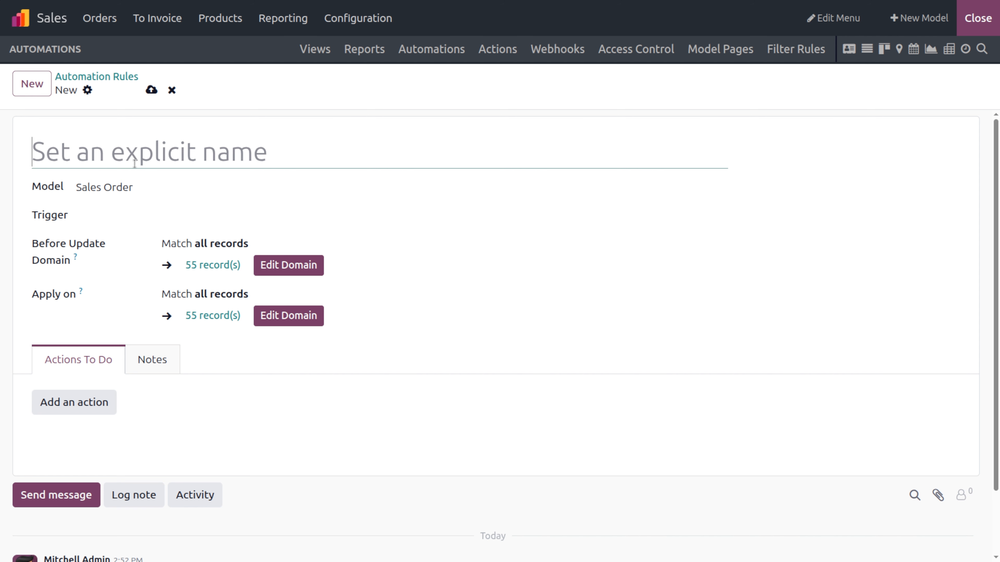
pyautogui.write('Remove')
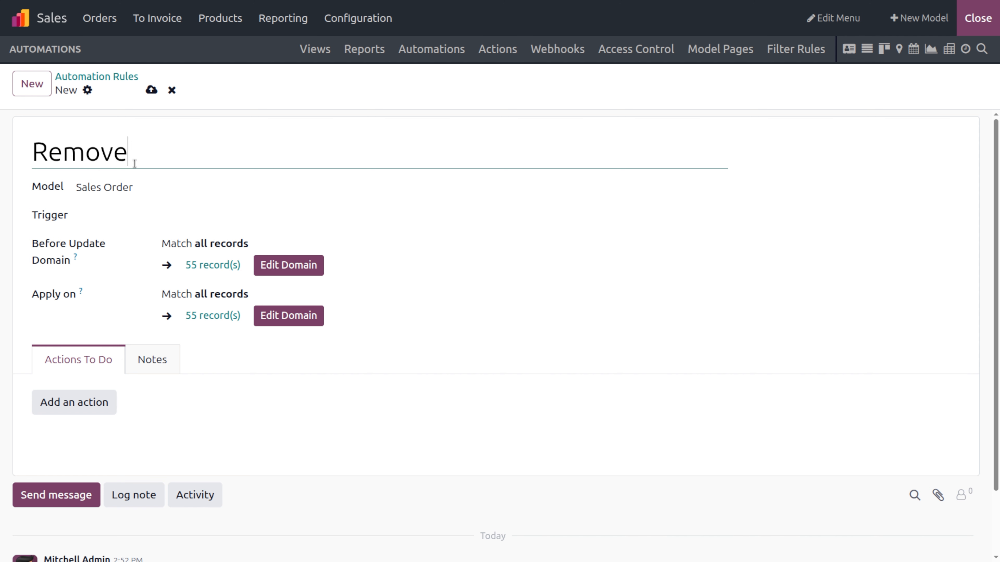
pyautogui.write(' follower')
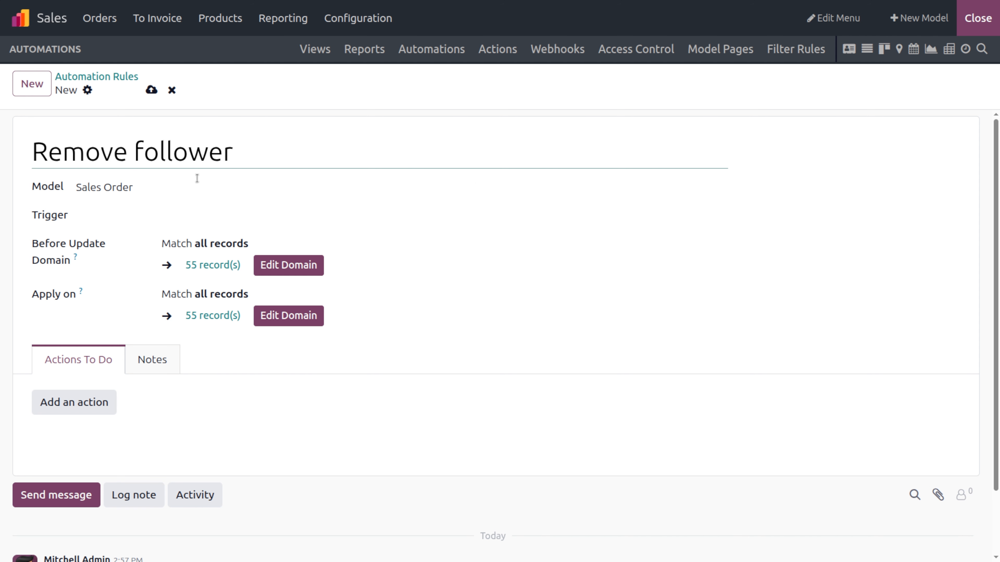
pyautogui.click(191, 215)
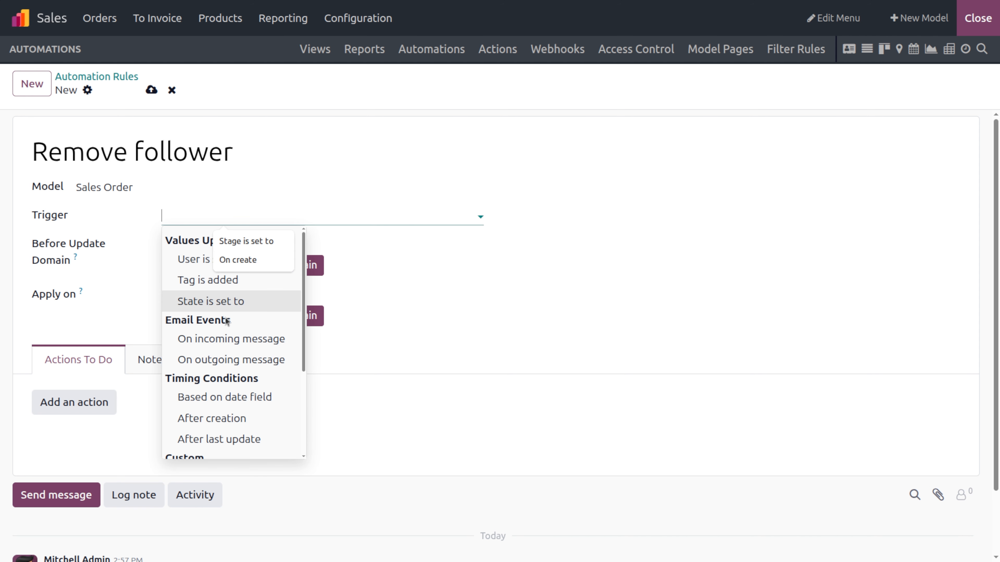
pyautogui.click(211, 303)
pyautogui.click(419, 218)
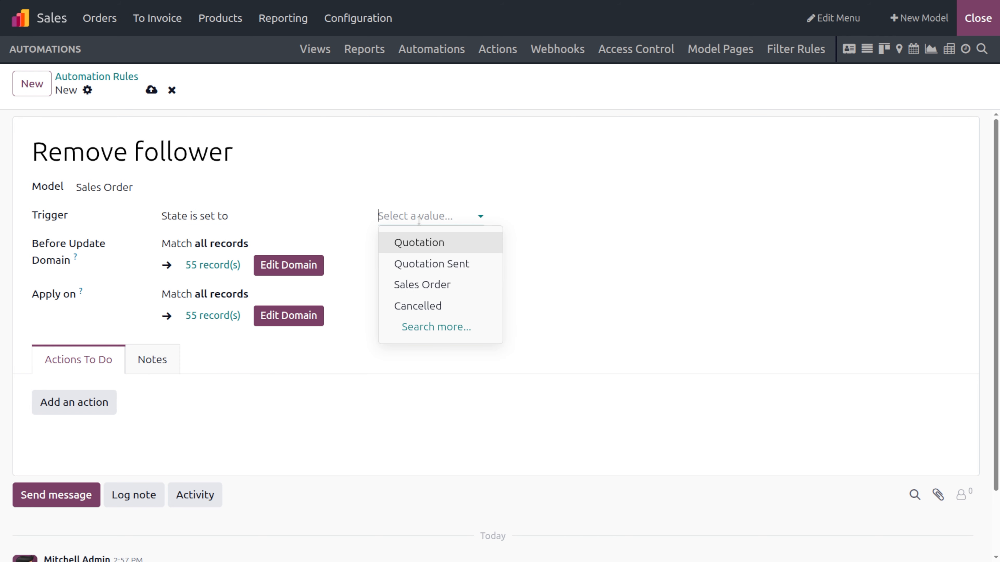
pyautogui.click(439, 306)
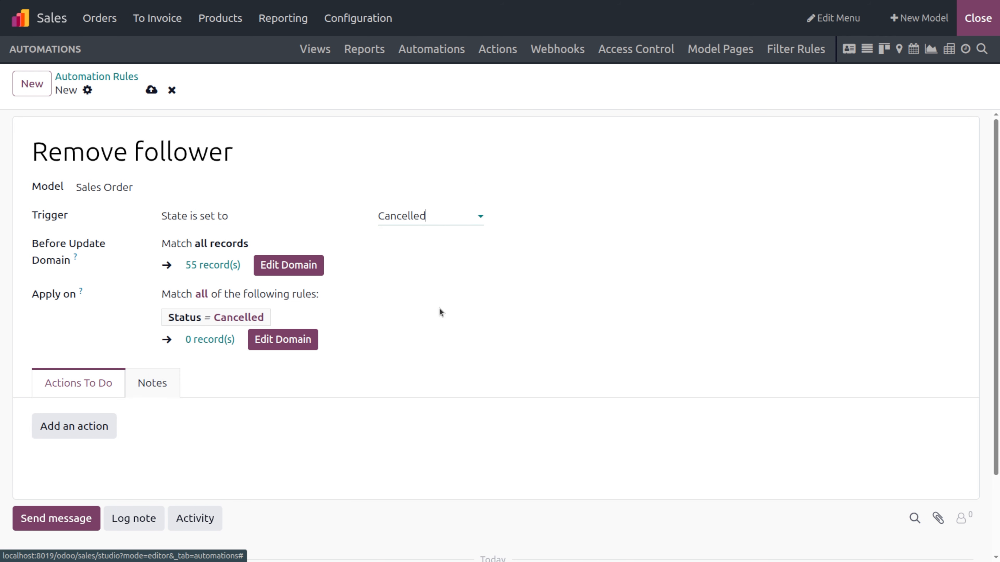
# Step: Add a Remove Followers action with the followers type Dynamic Followers, keeping Customer as the followers field, and save the rule
pyautogui.click(96, 425)
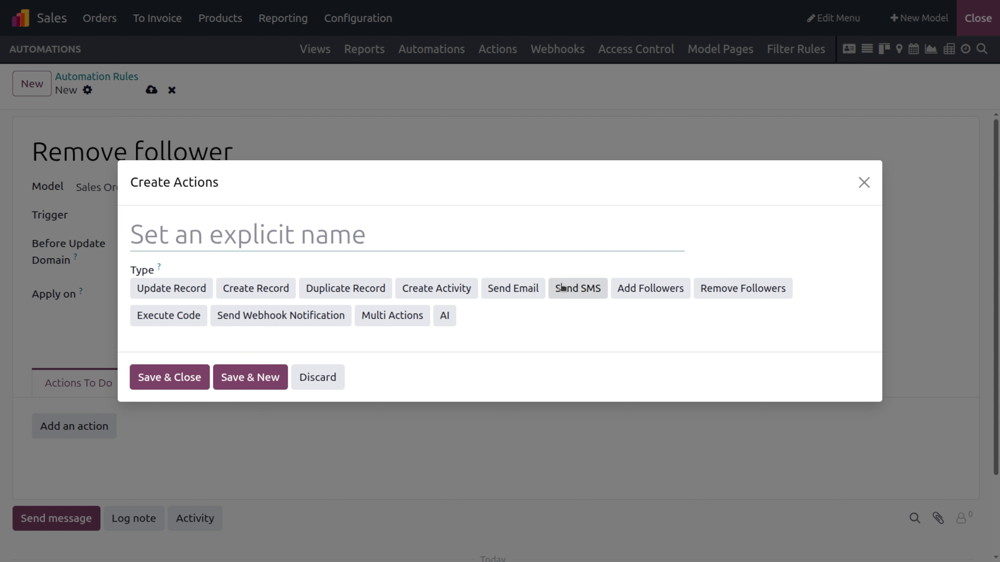
pyautogui.click(721, 289)
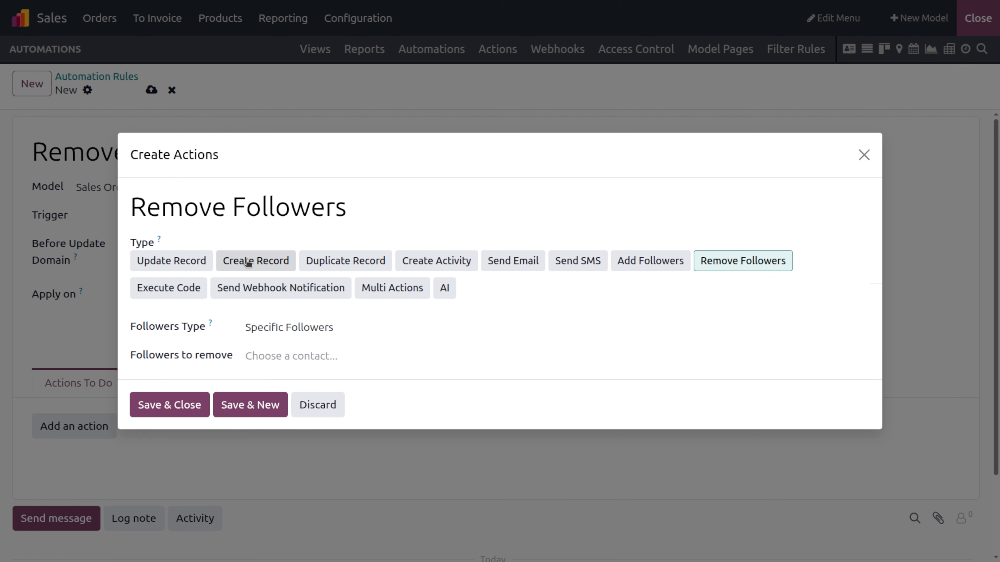
pyautogui.click(336, 329)
pyautogui.click(341, 375)
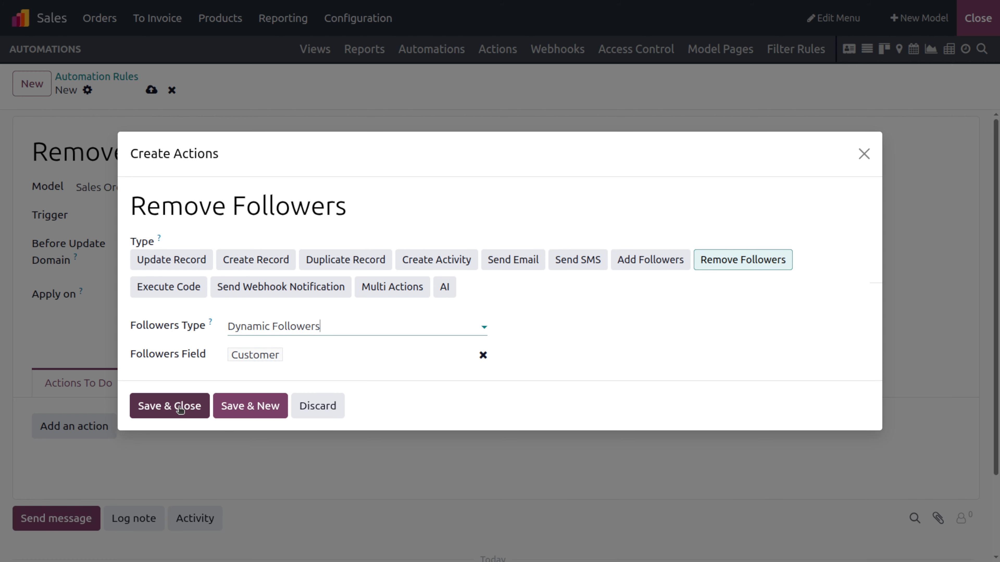
pyautogui.click(167, 405)
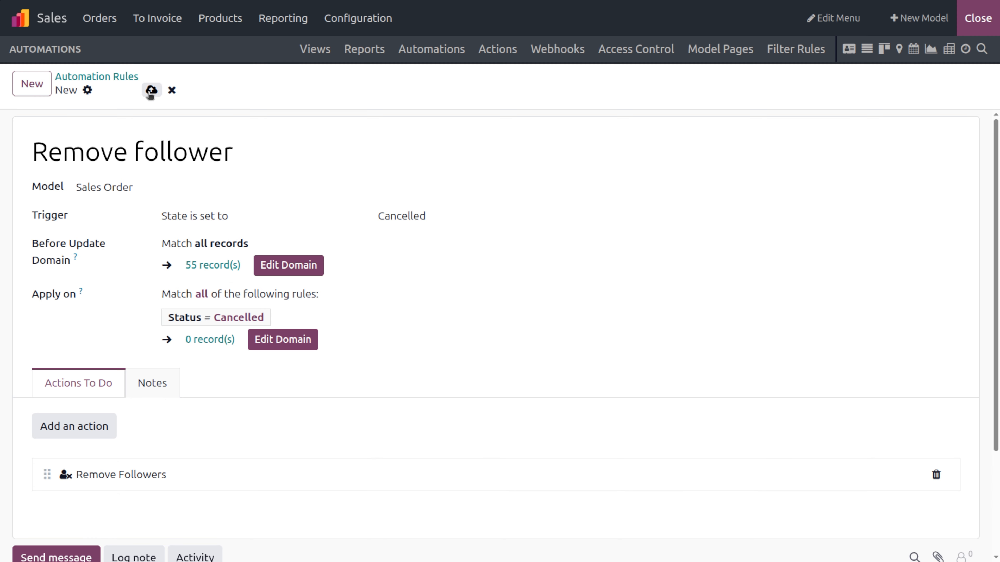
pyautogui.click(150, 91)
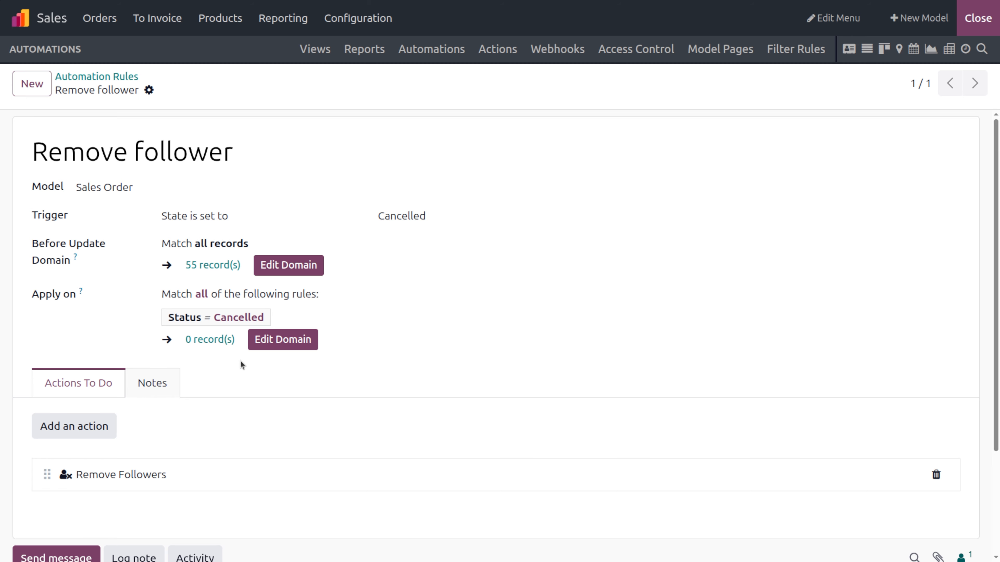
# Step: Return to the list of automation rules and open the "Add follower" rule to review its trigger and action
pyautogui.scroll(-3, 240, 360)
pyautogui.scroll(3, 240, 360)
pyautogui.click(97, 77)
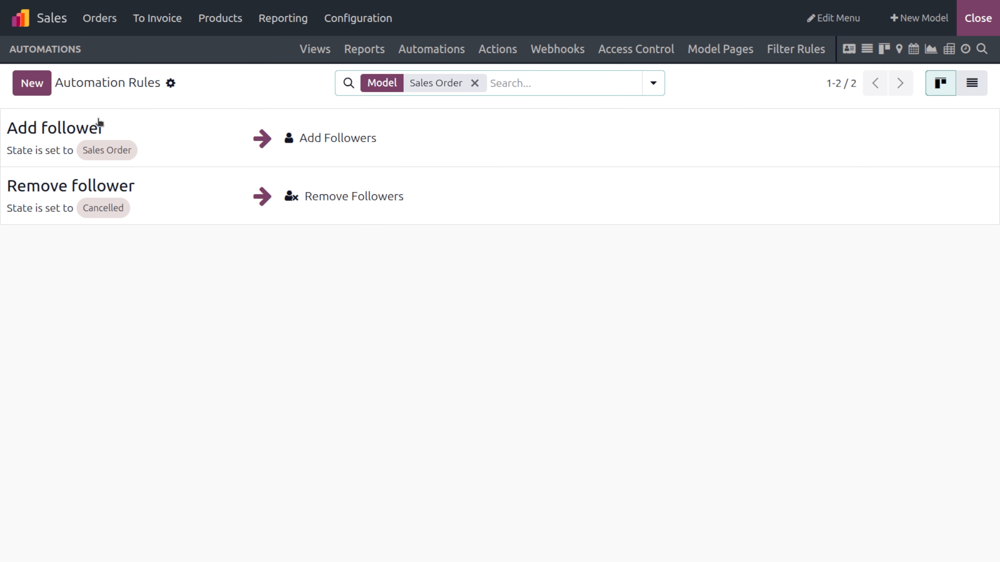
pyautogui.click(44, 132)
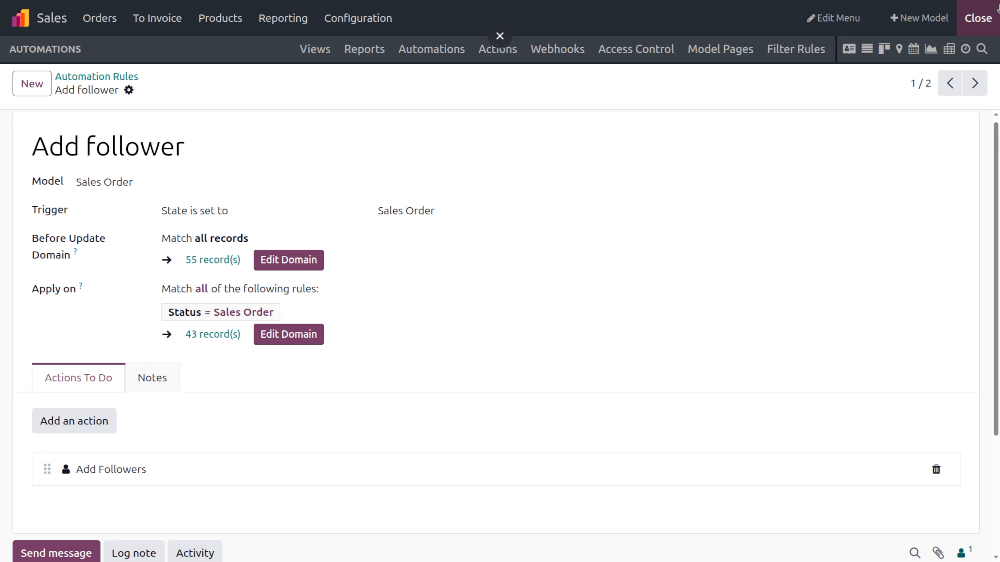
# Step: Leave Studio and start a new quotation for the customer Deco Addict
pyautogui.click(978, 18)
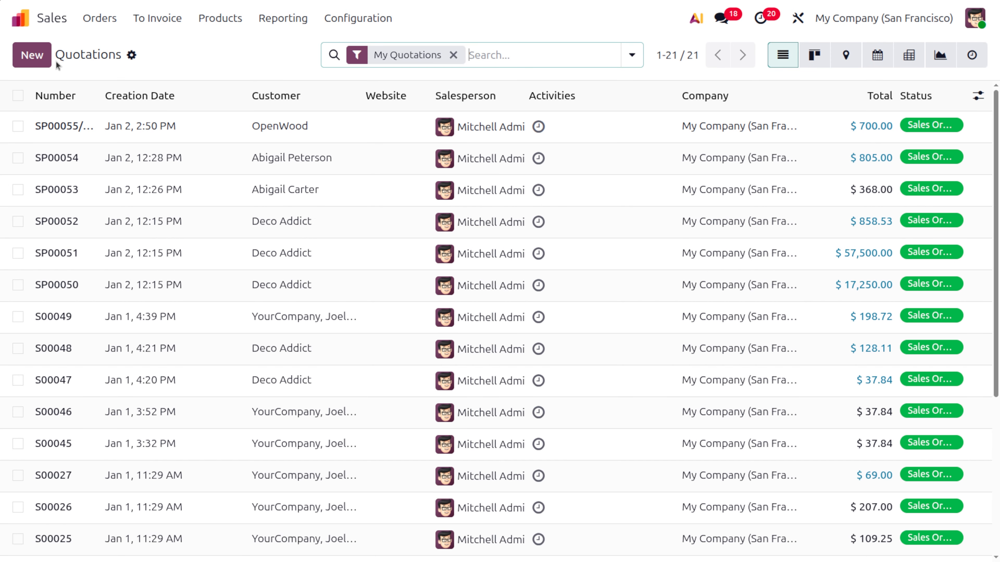
pyautogui.click(39, 60)
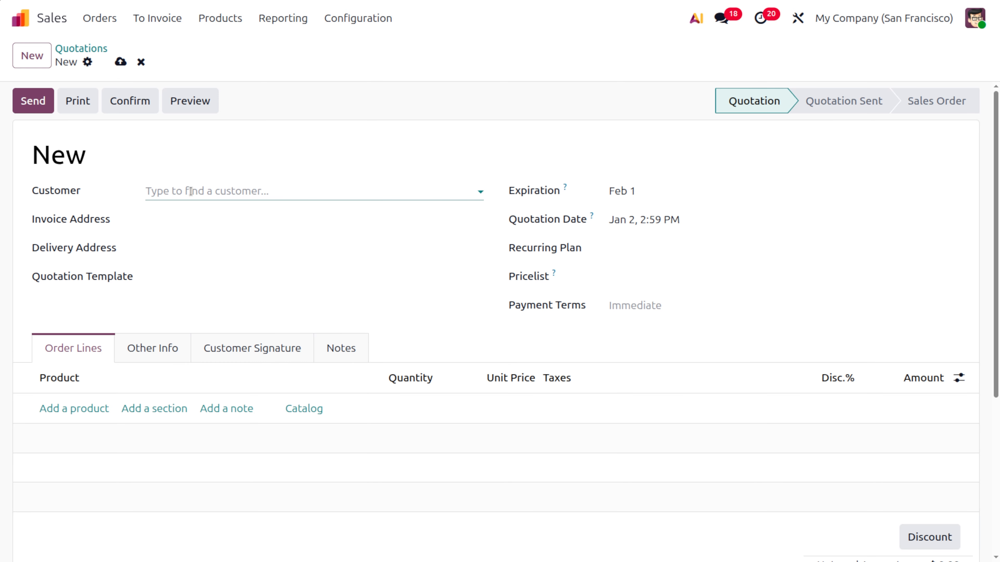
pyautogui.click(194, 192)
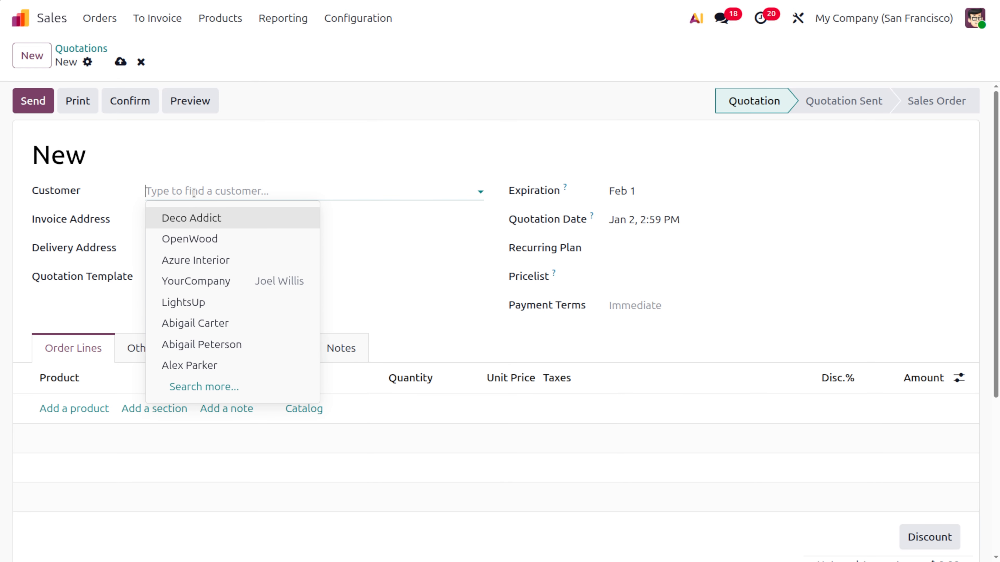
pyautogui.click(207, 216)
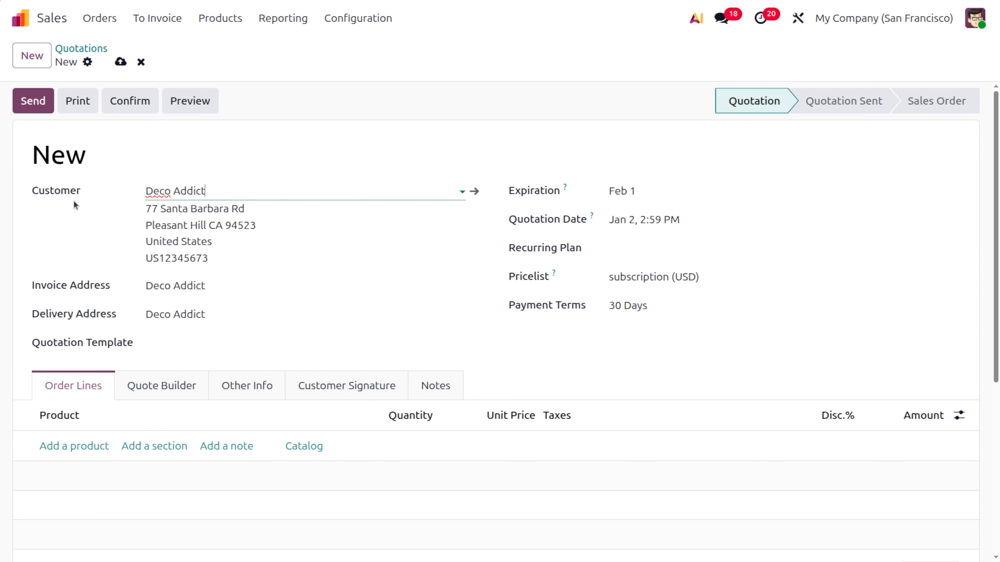
# Step: Add the product Cabinet with Doors to the order lines and save the quotation
pyautogui.scroll(-5, 199, 463)
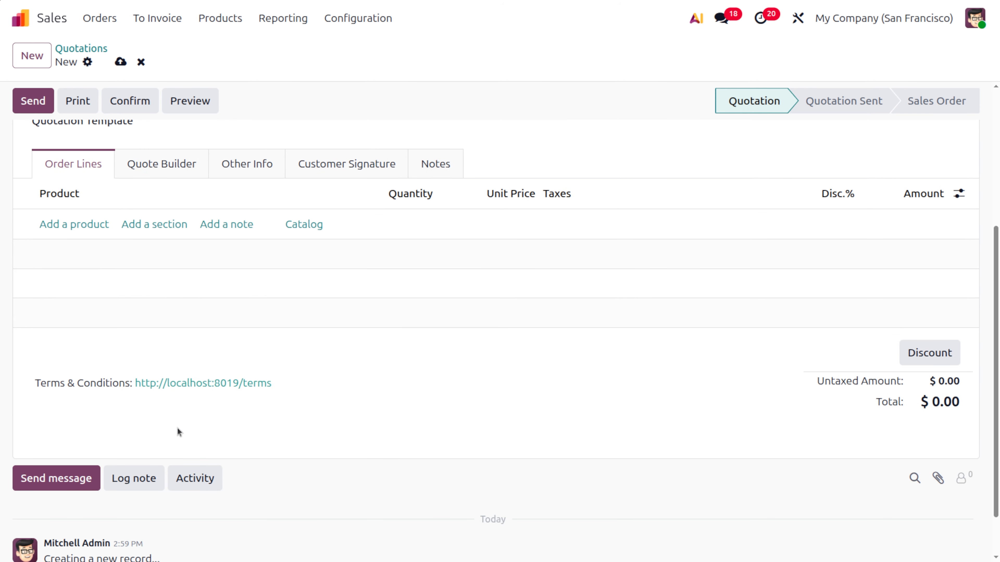
pyautogui.click(62, 230)
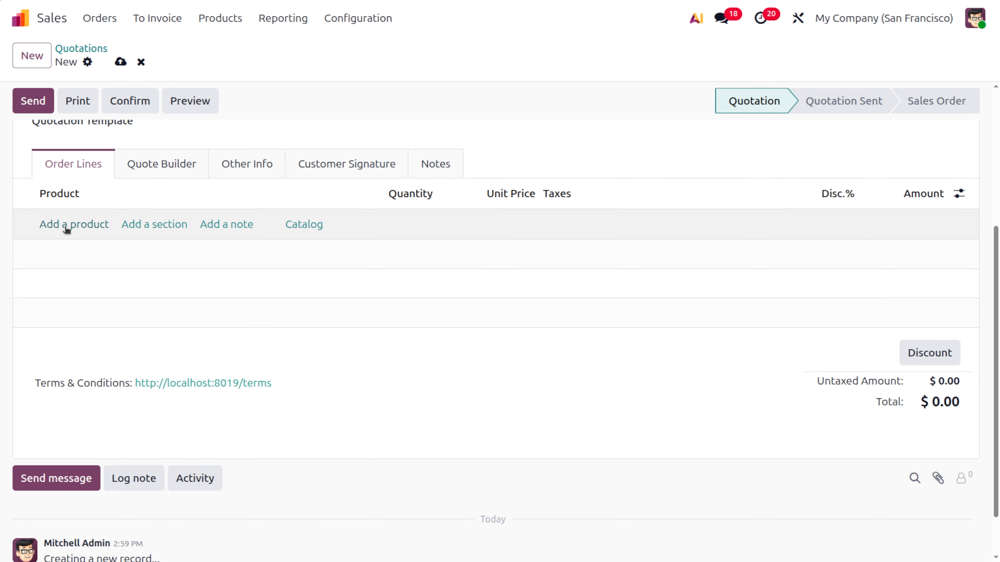
pyautogui.click(62, 230)
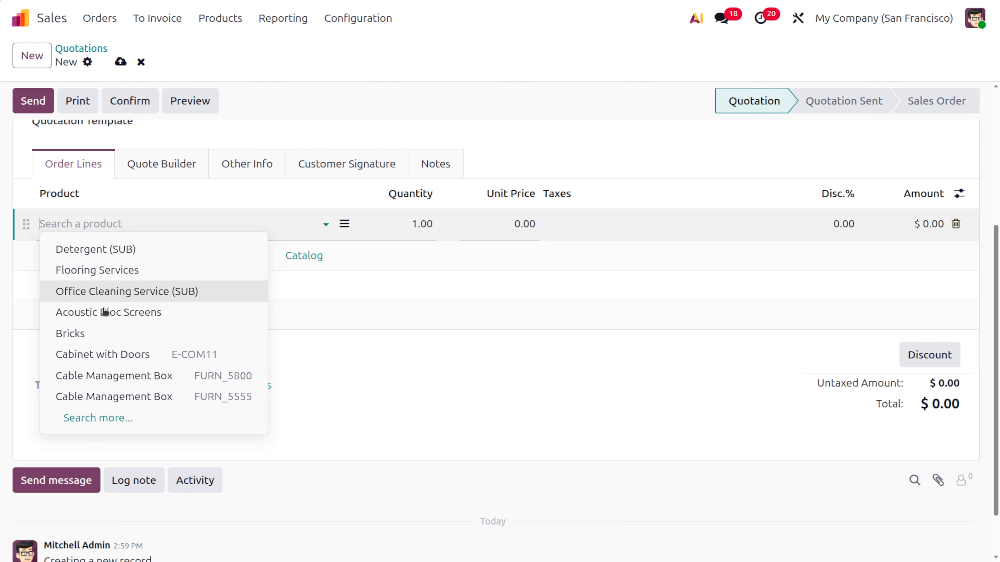
pyautogui.click(124, 353)
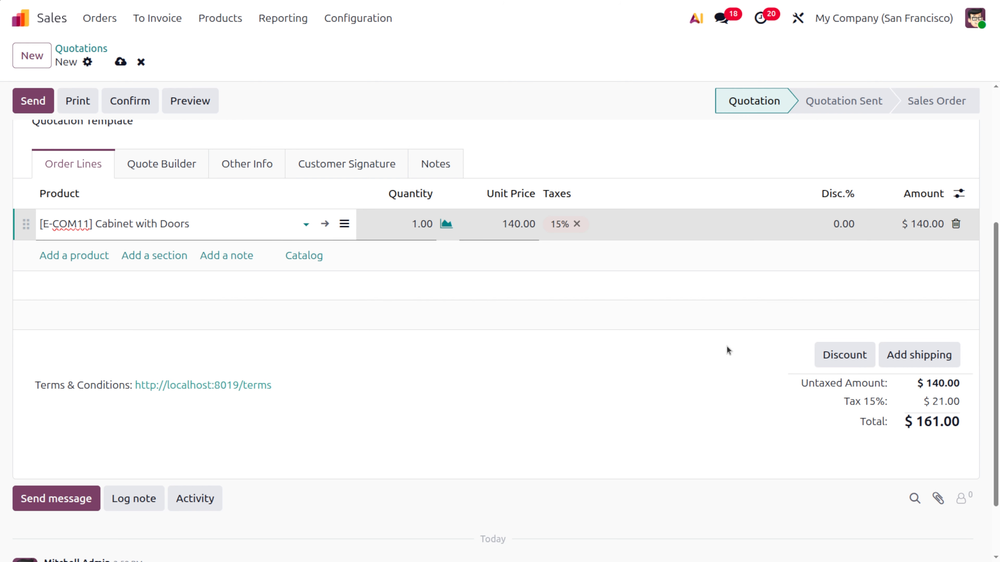
pyautogui.scroll(5, 481, 388)
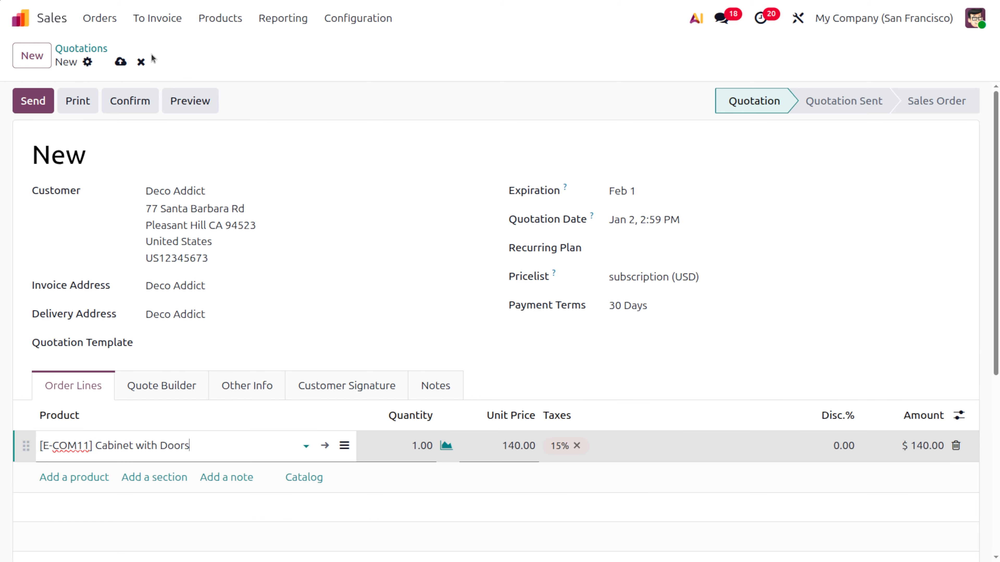
pyautogui.click(120, 62)
# Step: Check the list of followers on the saved quotation
pyautogui.scroll(-7, 313, 258)
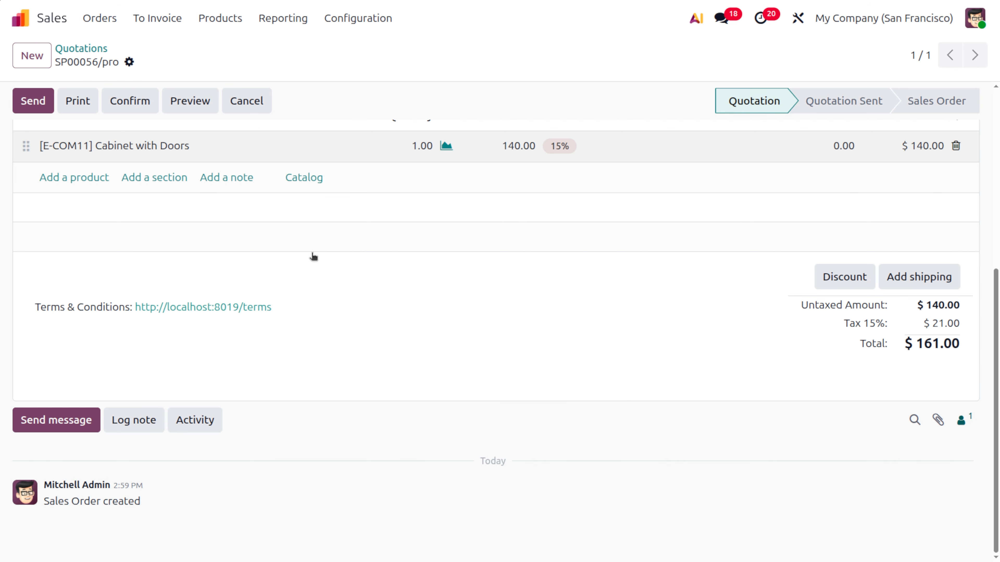
pyautogui.click(961, 422)
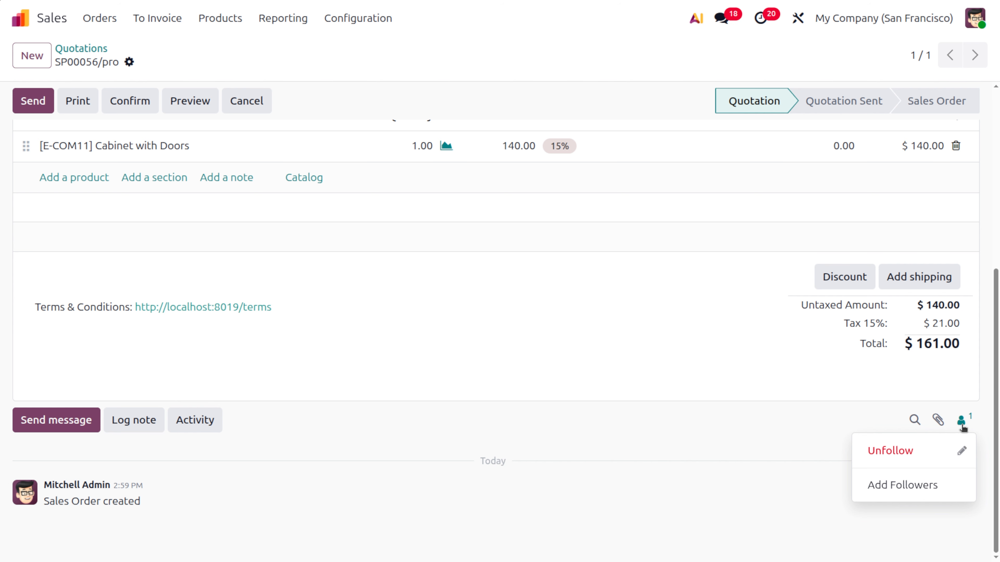
pyautogui.scroll(7, 296, 360)
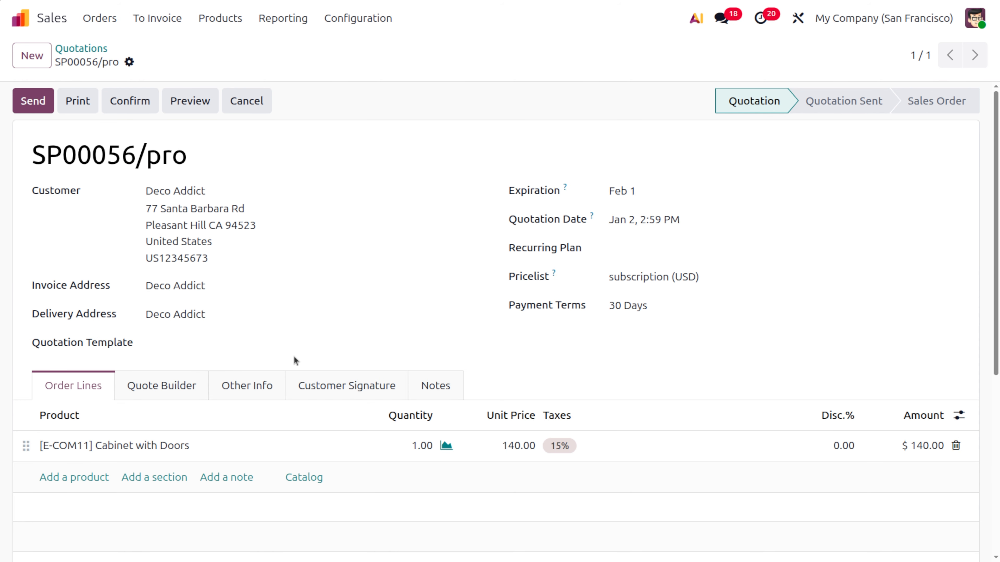
# Step: Confirm the quotation and open the sales order's follower list
pyautogui.click(126, 93)
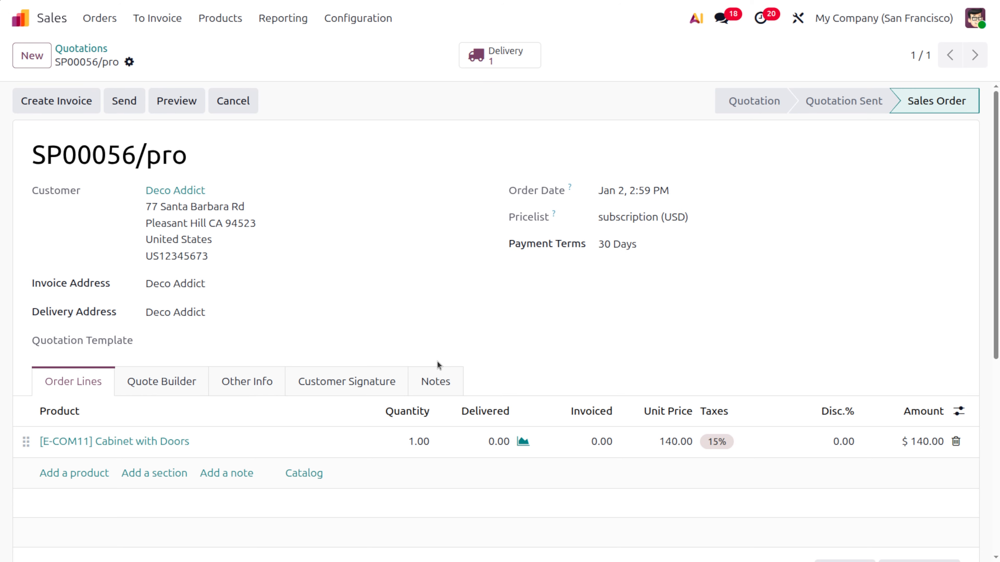
pyautogui.scroll(-6, 437, 364)
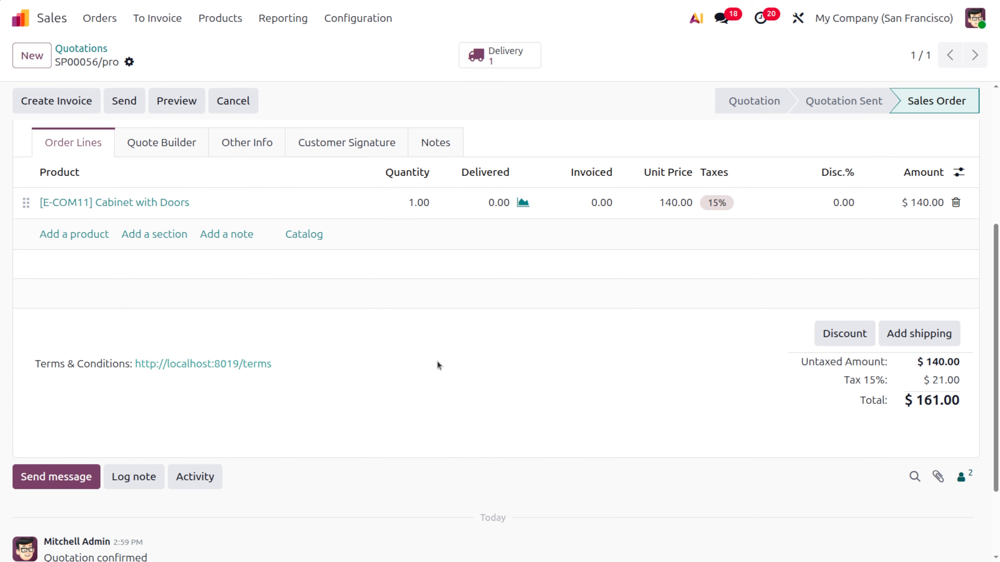
pyautogui.click(970, 477)
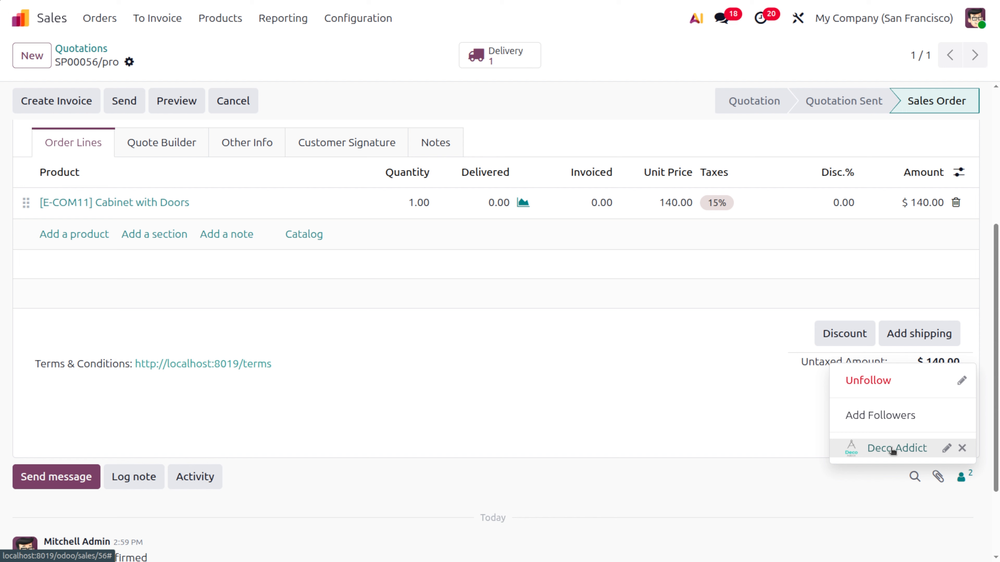
# Step: Add the first suggested contact as a follower of the sales order without notifying recipients
pyautogui.click(914, 427)
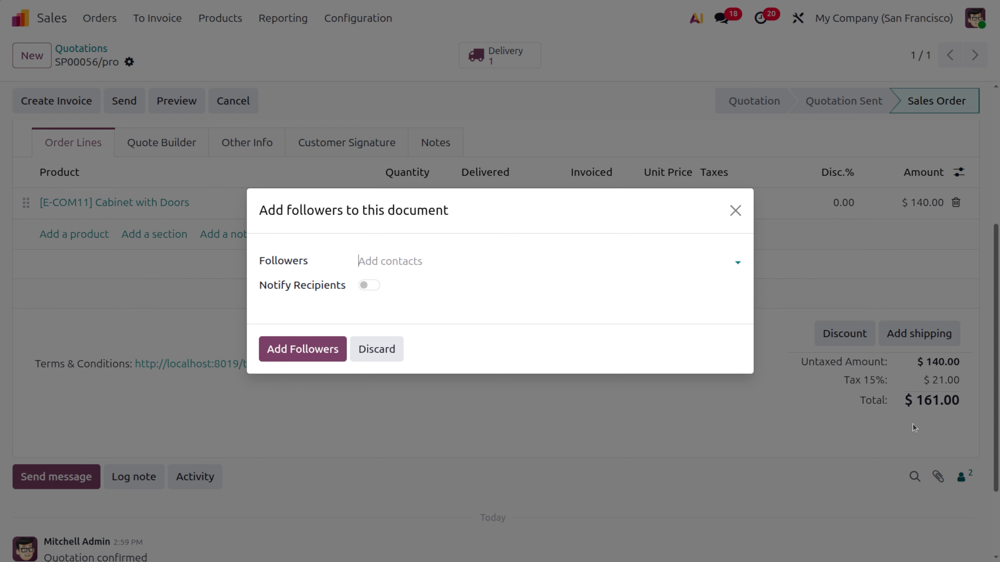
pyautogui.click(409, 263)
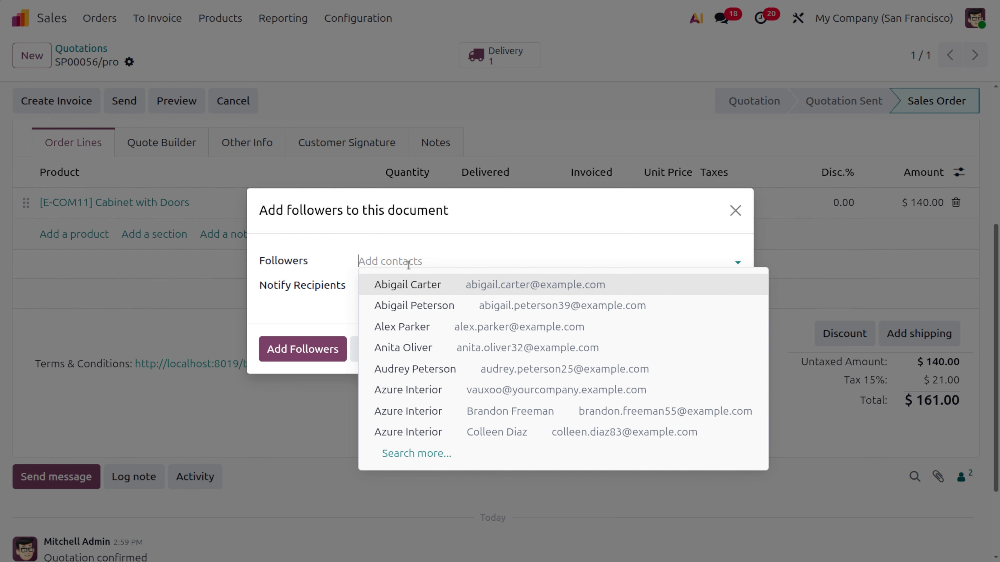
pyautogui.click(424, 291)
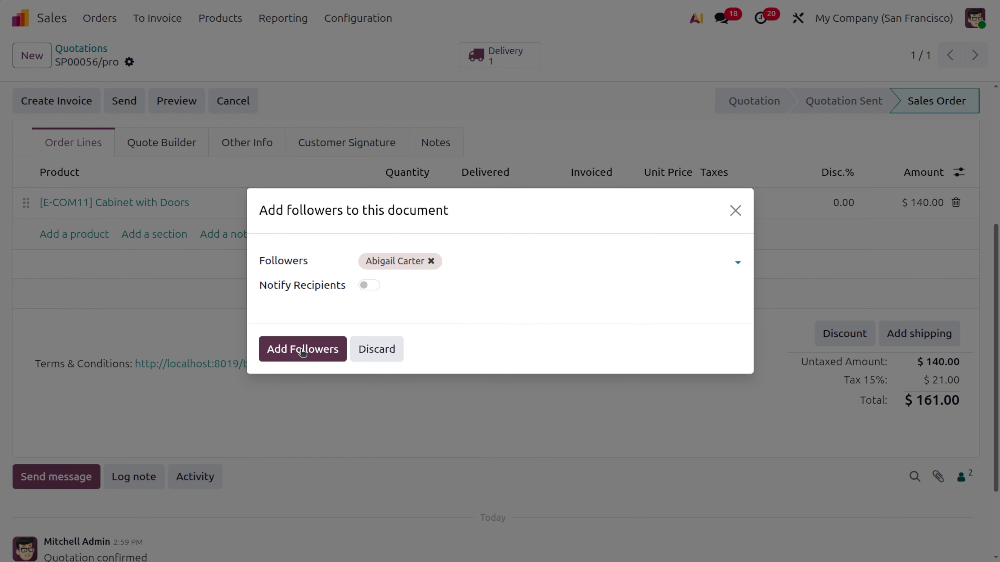
pyautogui.click(303, 349)
# Step: Review the sales order and its updated follower list
pyautogui.scroll(5, 616, 358)
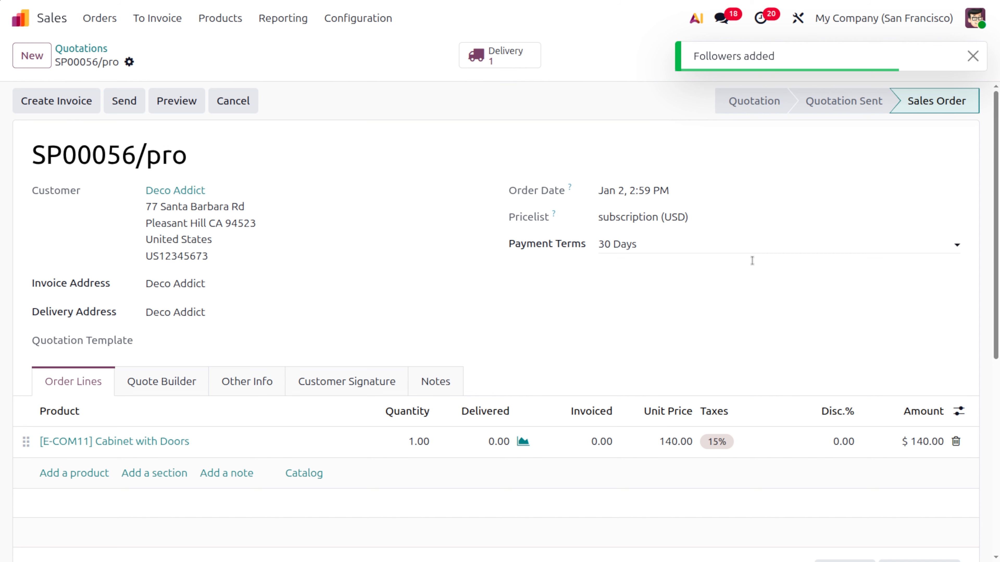
pyautogui.scroll(-5, 754, 293)
pyautogui.scroll(-1, 755, 296)
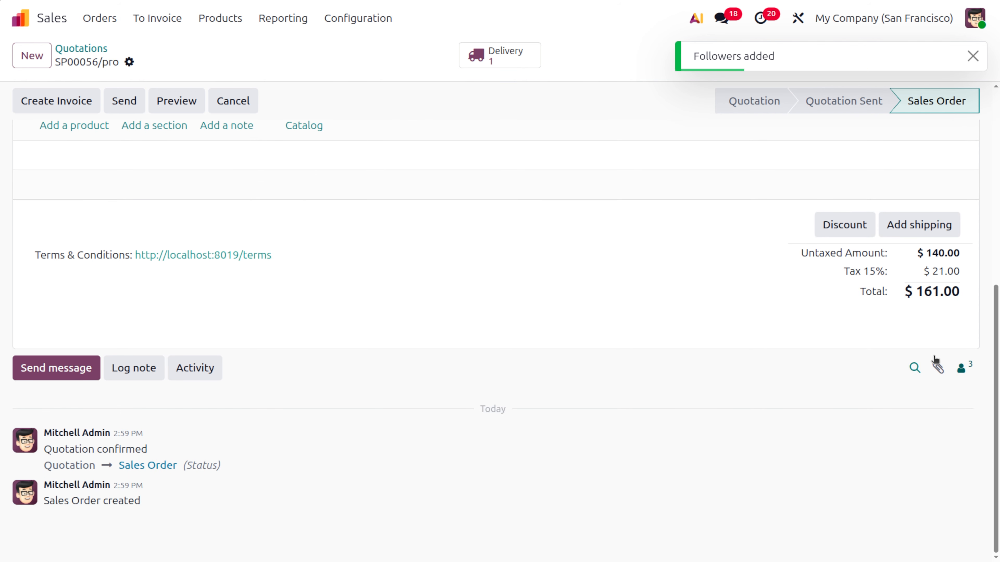
pyautogui.click(962, 369)
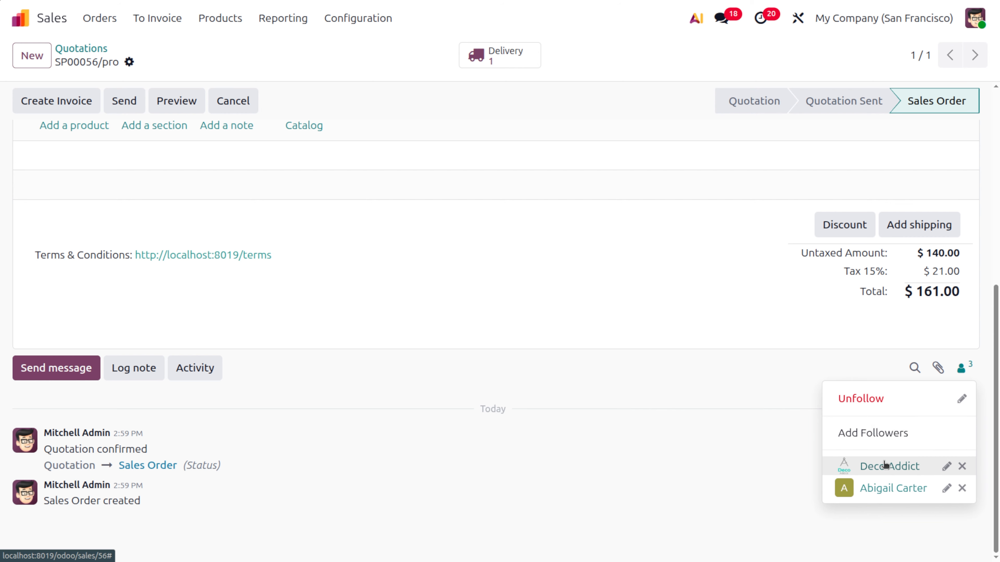
pyautogui.scroll(6, 687, 389)
pyautogui.scroll(-6, 689, 391)
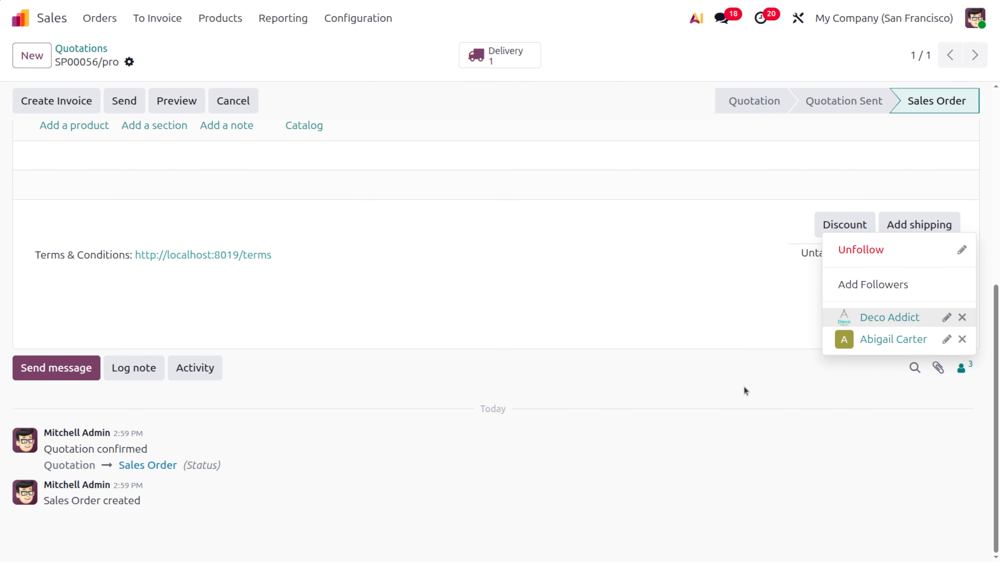
# Step: Close the follower list, cancel the sales order and accept the cancellation confirmation
pyautogui.click(685, 345)
pyautogui.scroll(7, 685, 345)
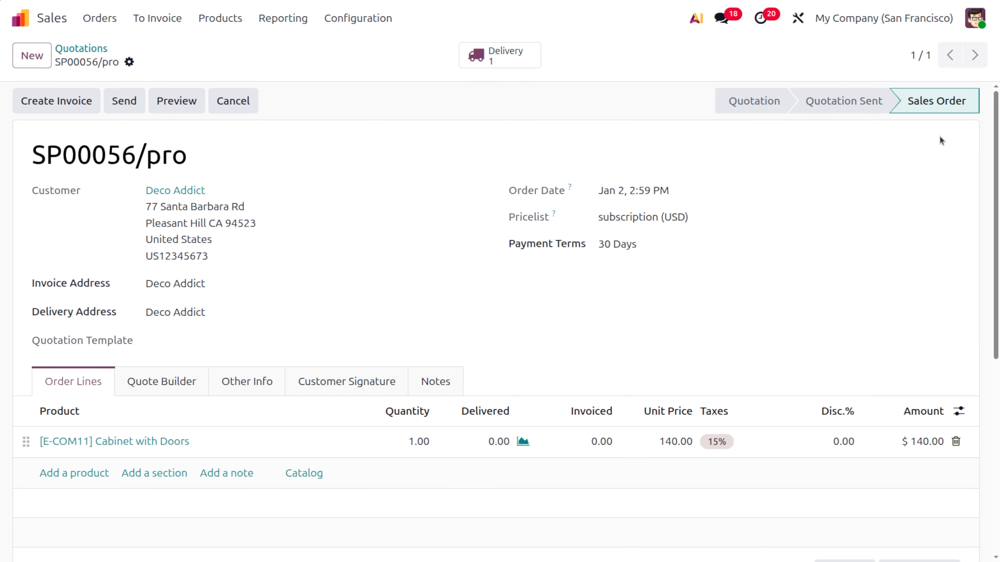
pyautogui.click(252, 103)
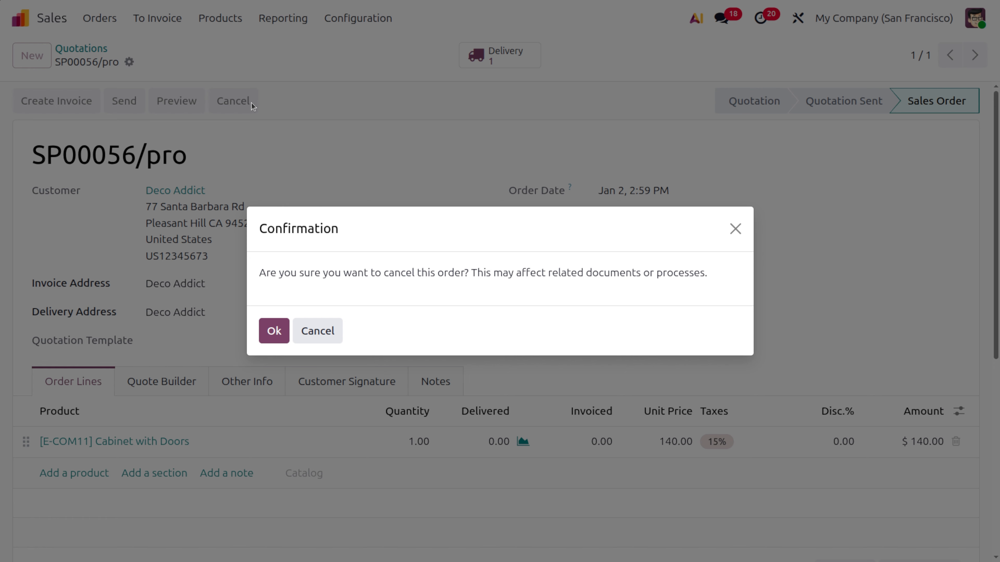
pyautogui.click(269, 328)
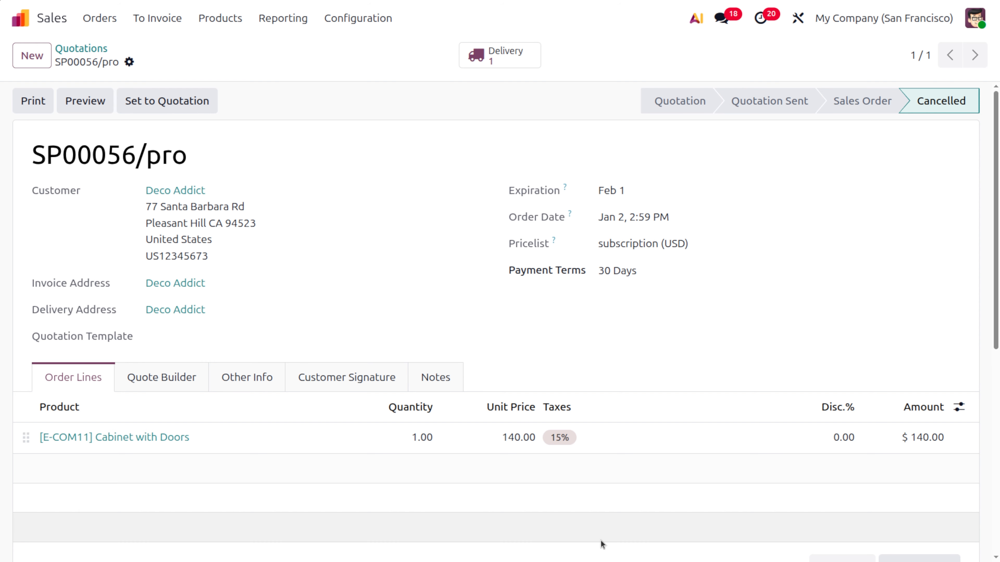
# Step: Check the list of followers on the cancelled sales order
pyautogui.scroll(-7, 601, 545)
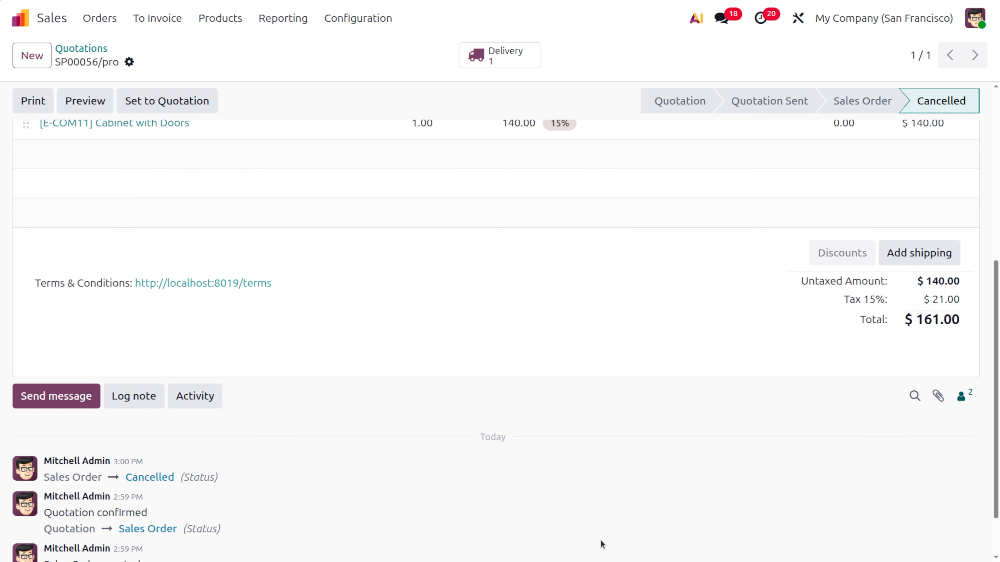
pyautogui.click(963, 397)
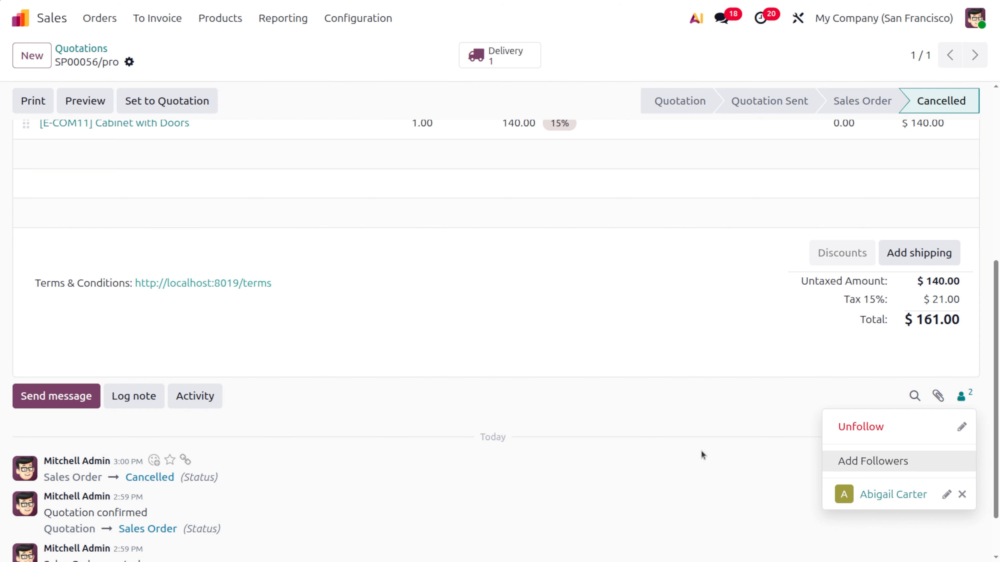
pyautogui.scroll(5, 700, 451)
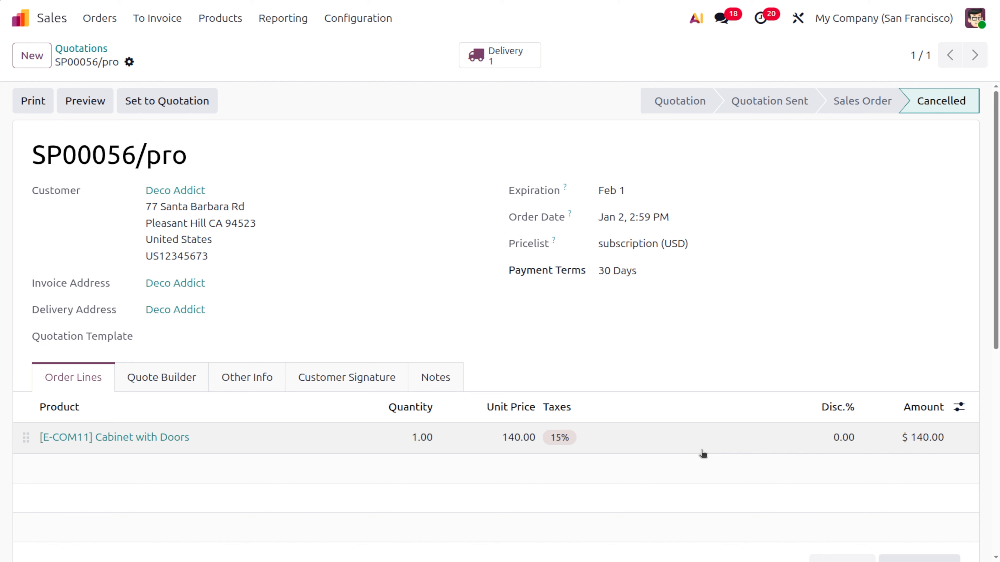